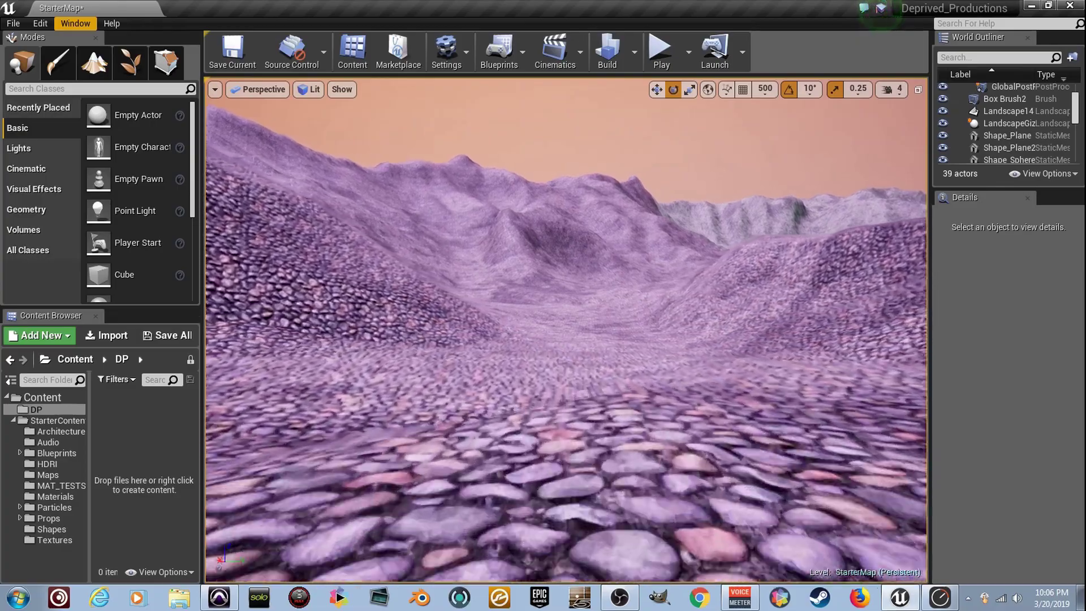
right_drag(566, 330, 492, 328)
right_drag(566, 329, 546, 309)
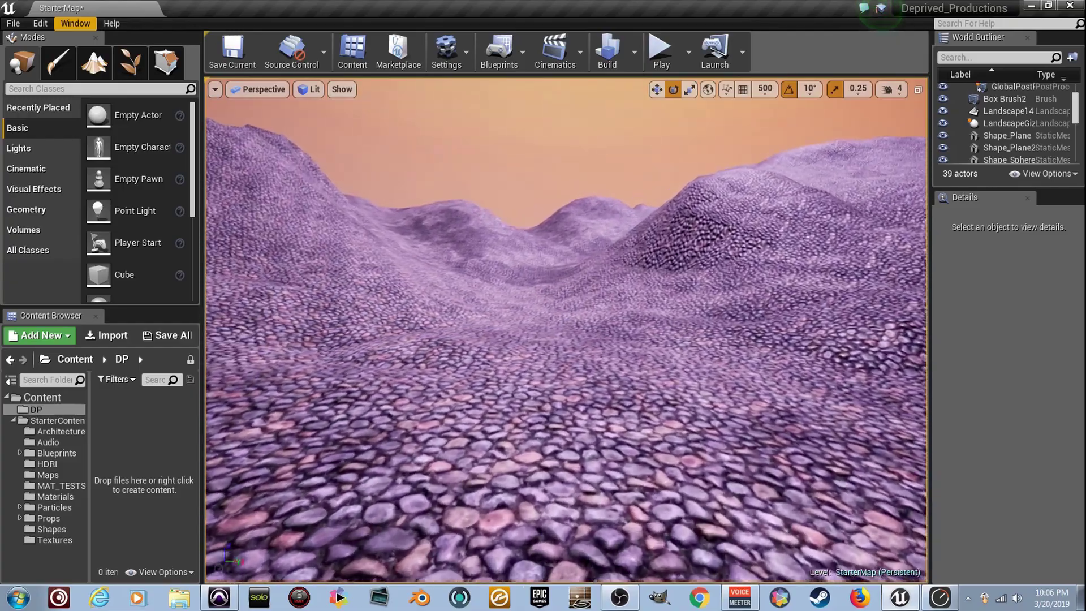
right_drag(566, 330, 668, 352)
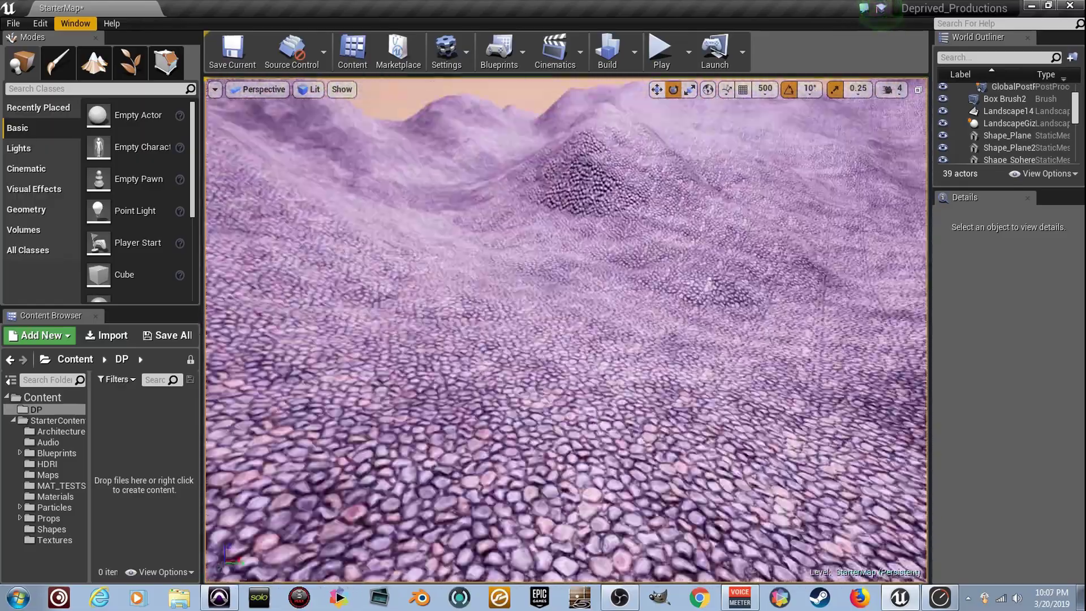
right_drag(566, 331, 703, 277)
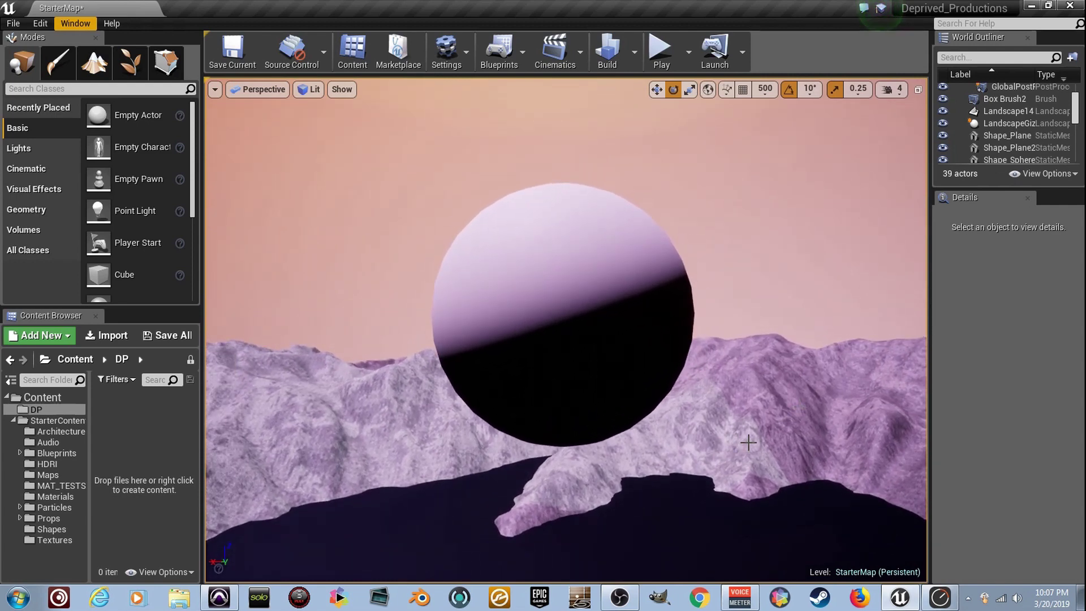
Create a material named T in the DP content folder and open it for editing
right_click(150, 433)
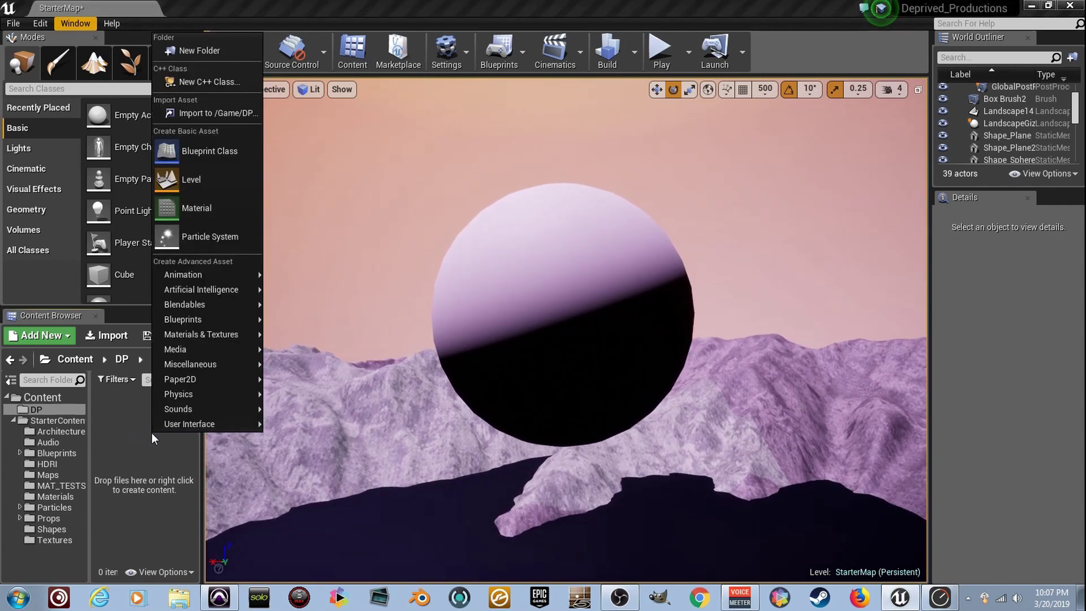
click(247, 210)
text(T)
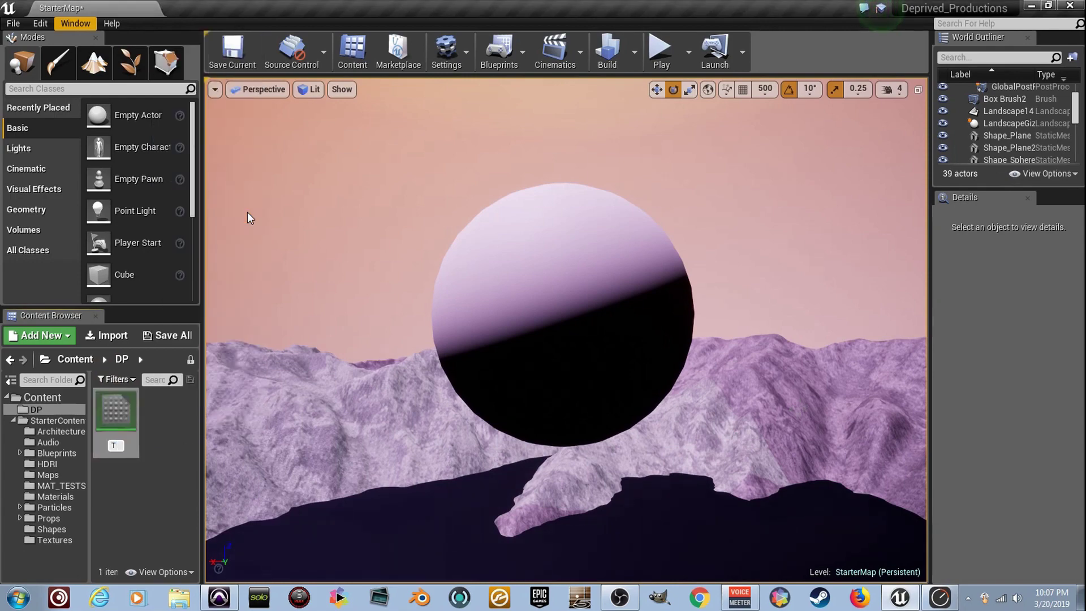
key(Return)
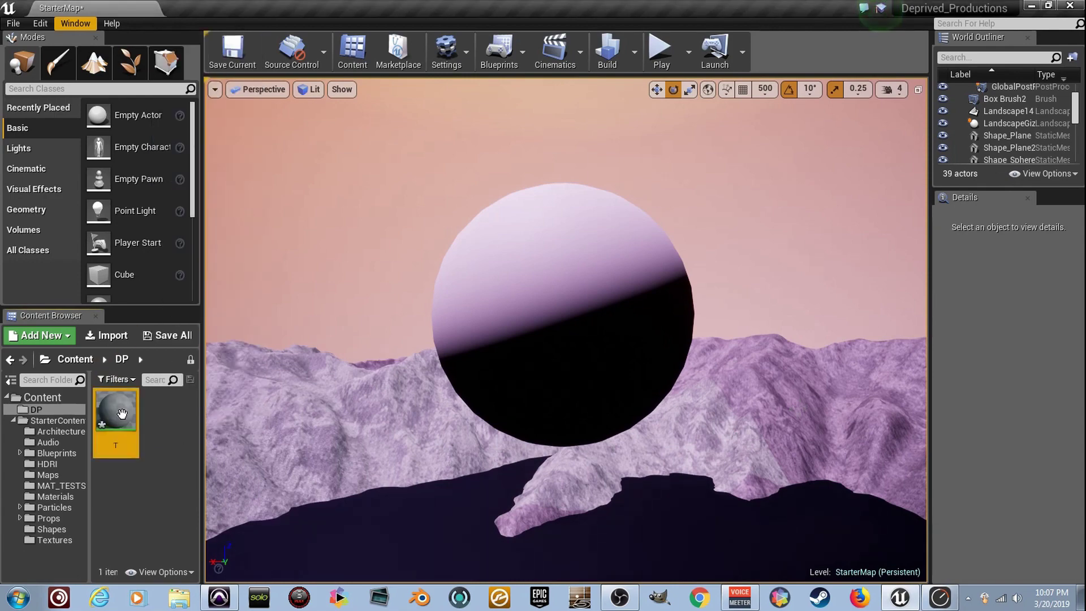
double_click(121, 410)
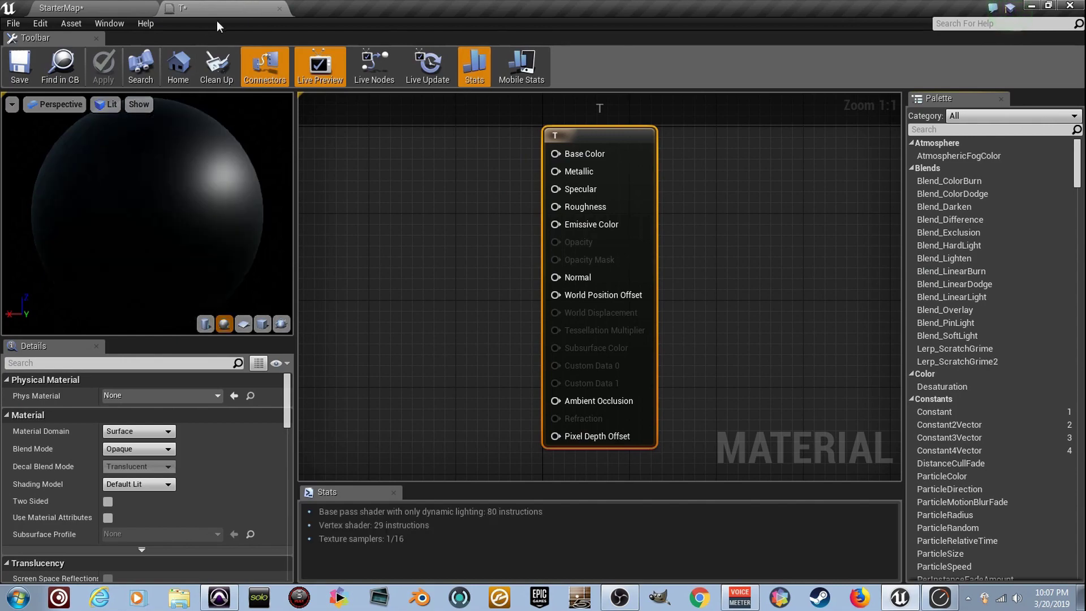
Set the blend mode of material T to Translucent
click(120, 8)
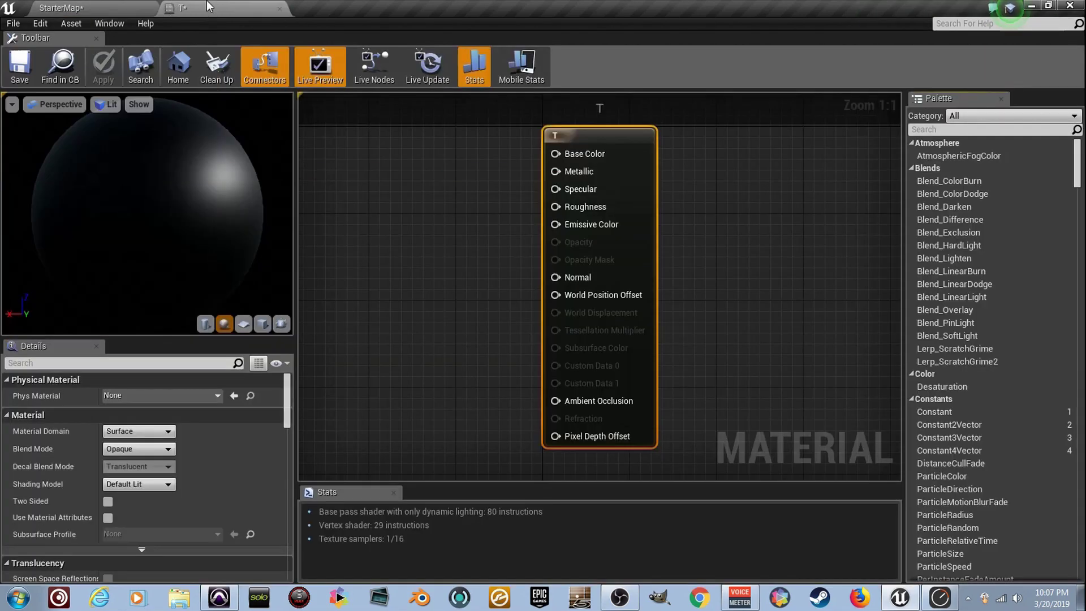
click(175, 7)
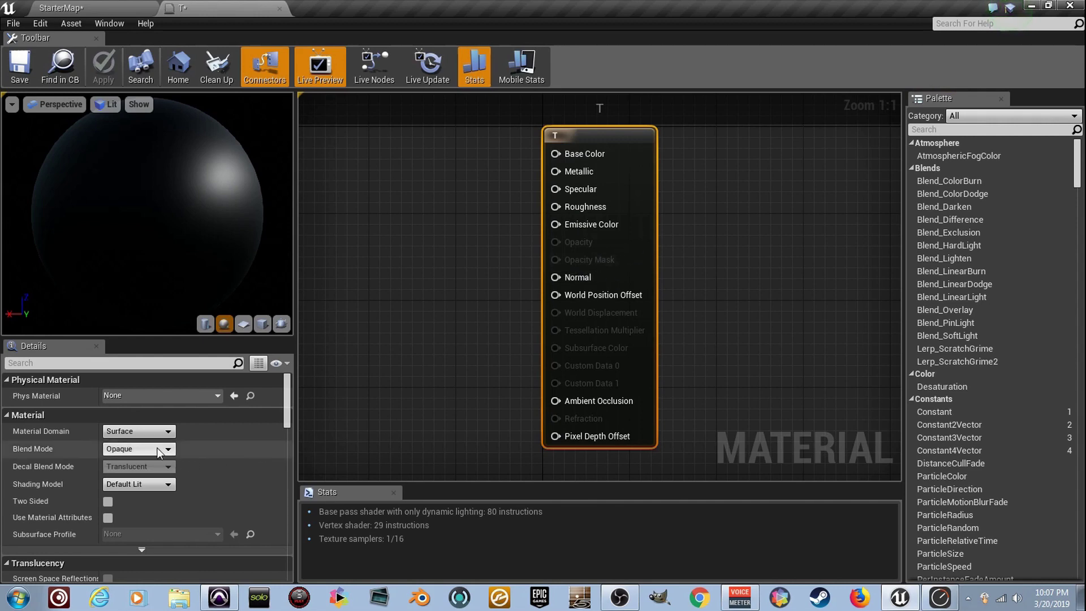
click(139, 449)
click(185, 481)
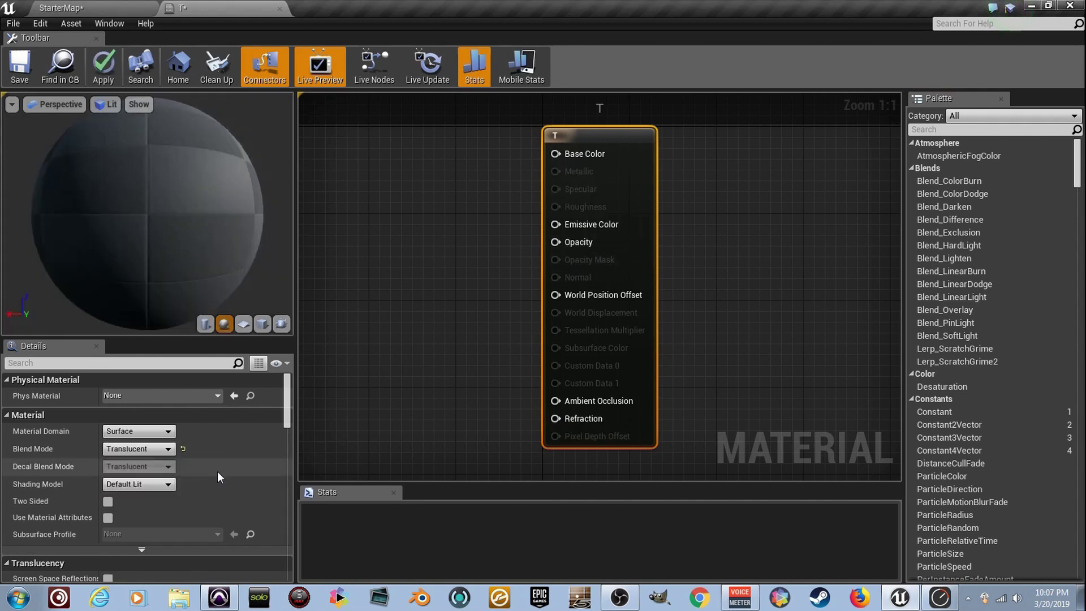
Feed the material's Base Color from a new Constant3Vector node with its G value set to 1
right_drag(403, 309, 490, 478)
click(459, 257)
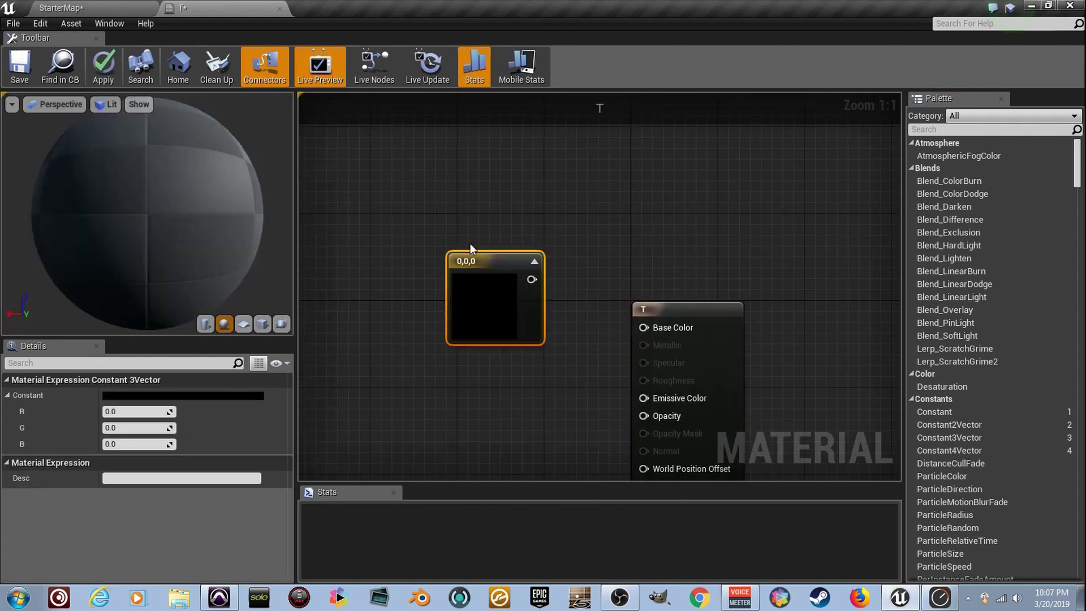
drag(535, 280, 643, 327)
click(147, 428)
text(1)
key(Return)
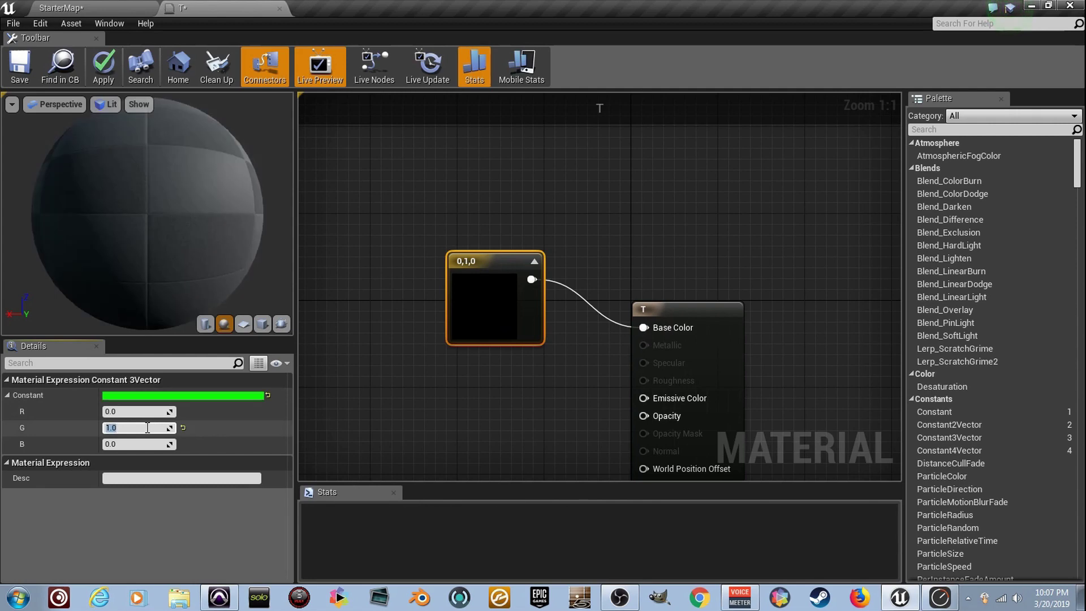
Add a Noise node to the graph, below and to the left of the green color node
right_drag(638, 332, 706, 232)
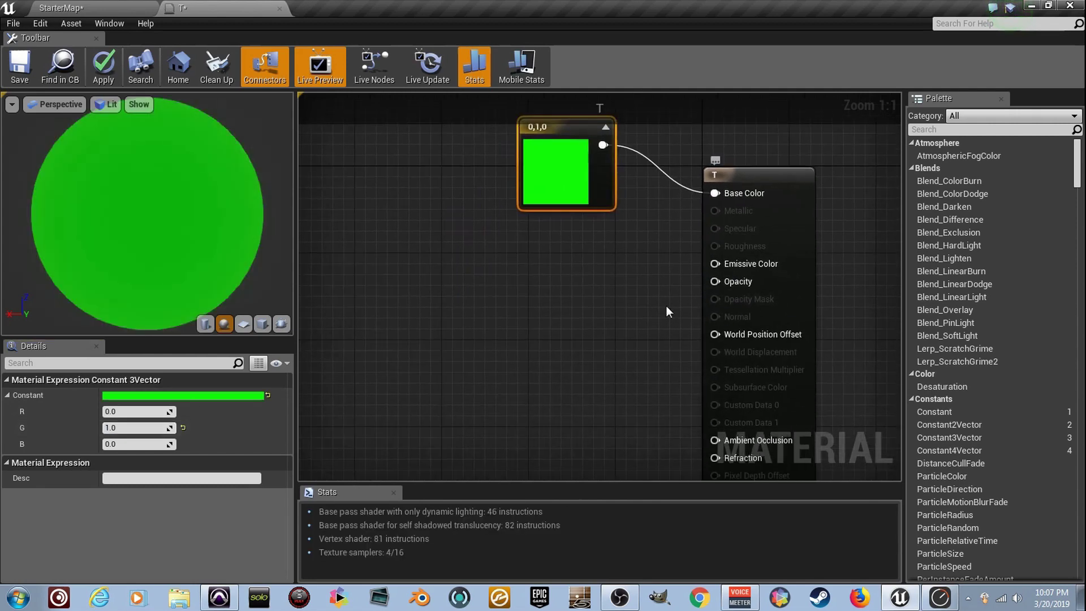
right_drag(500, 353, 616, 355)
right_click(446, 322)
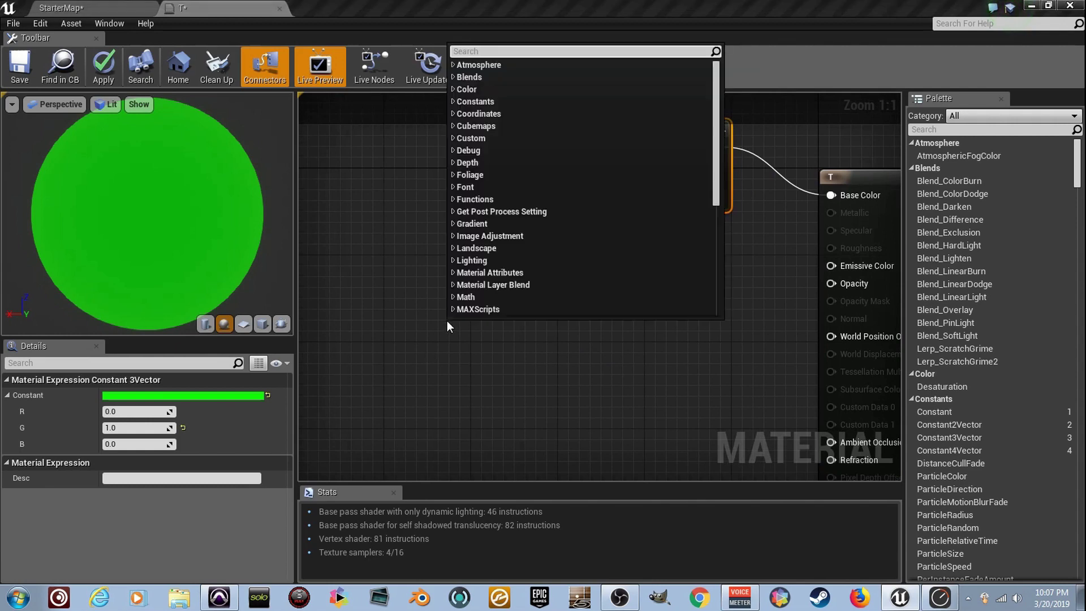
text(noise)
key(Return)
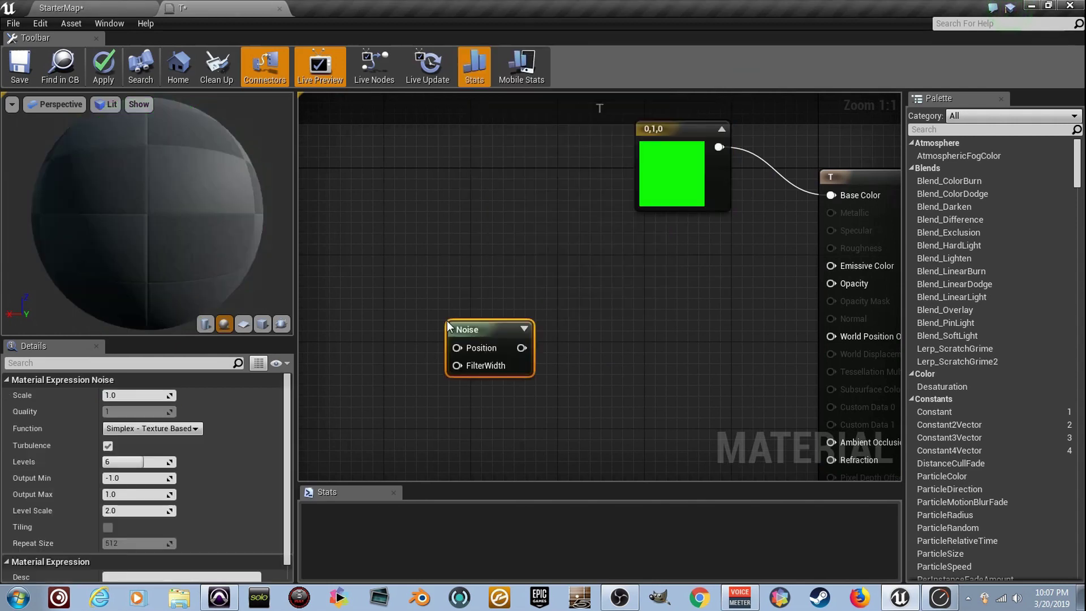
Set the Noise node's function to Voronoi and its quality to 2
right_drag(457, 300, 460, 269)
scroll(460, 270, up, 6)
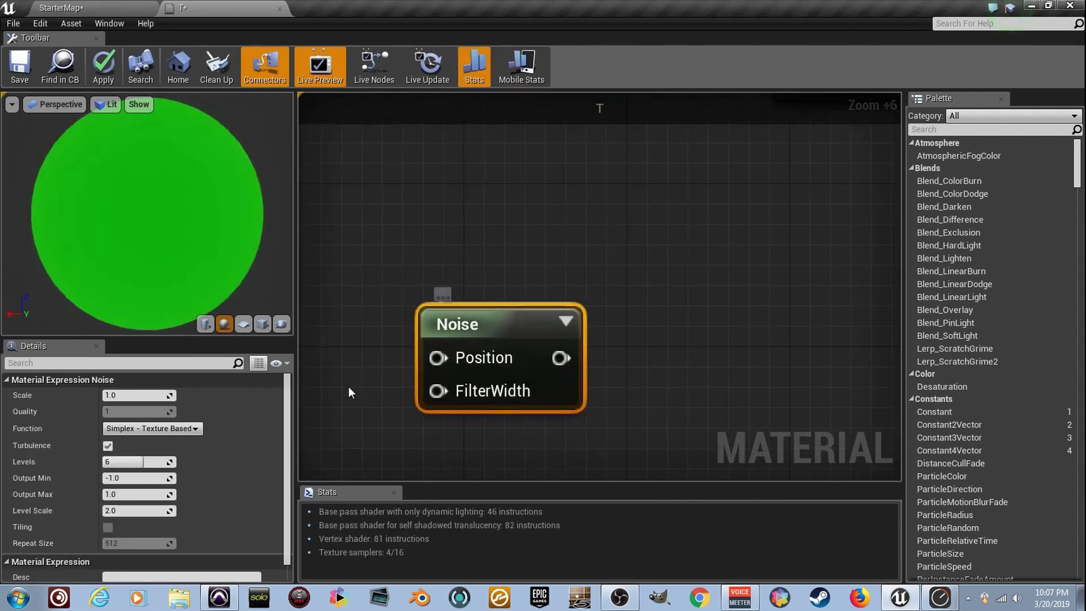
click(181, 430)
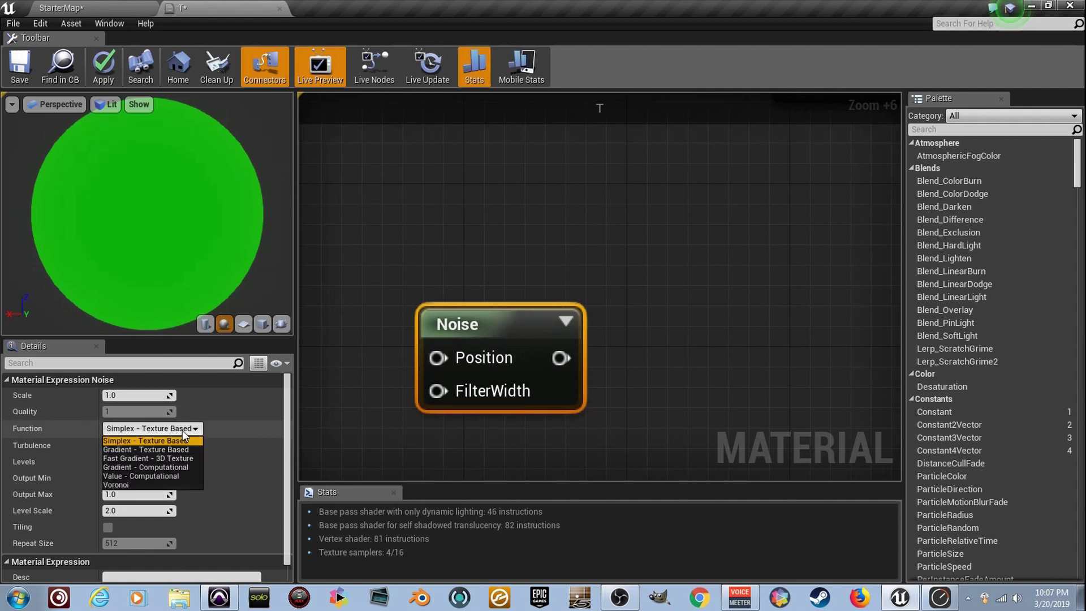
click(135, 485)
click(145, 412)
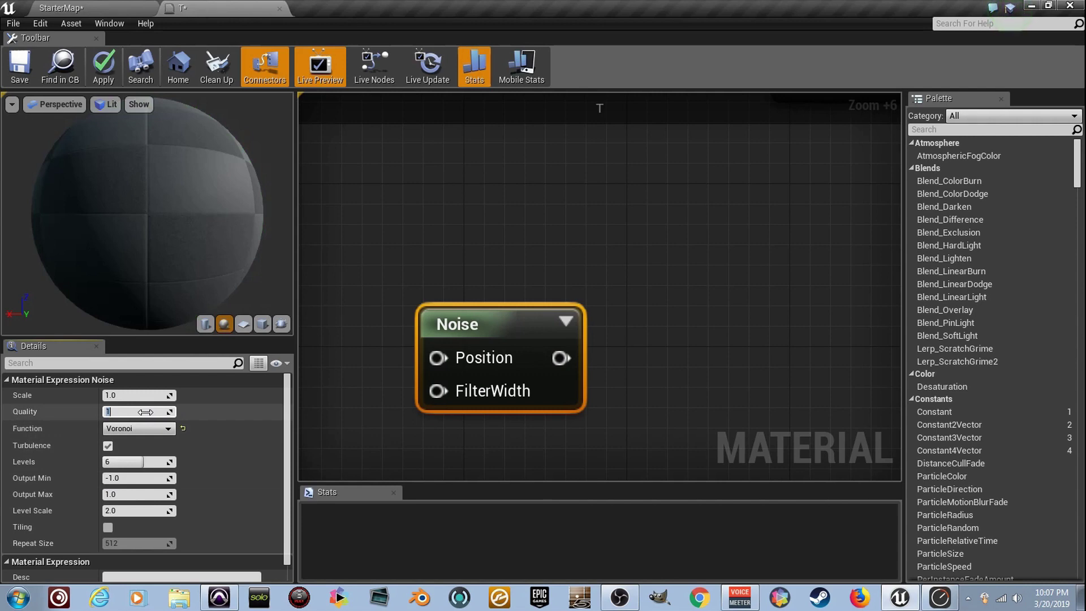
text(2)
Set the Noise node's levels to 3, level scale to 3 and scale to 0.05
click(144, 463)
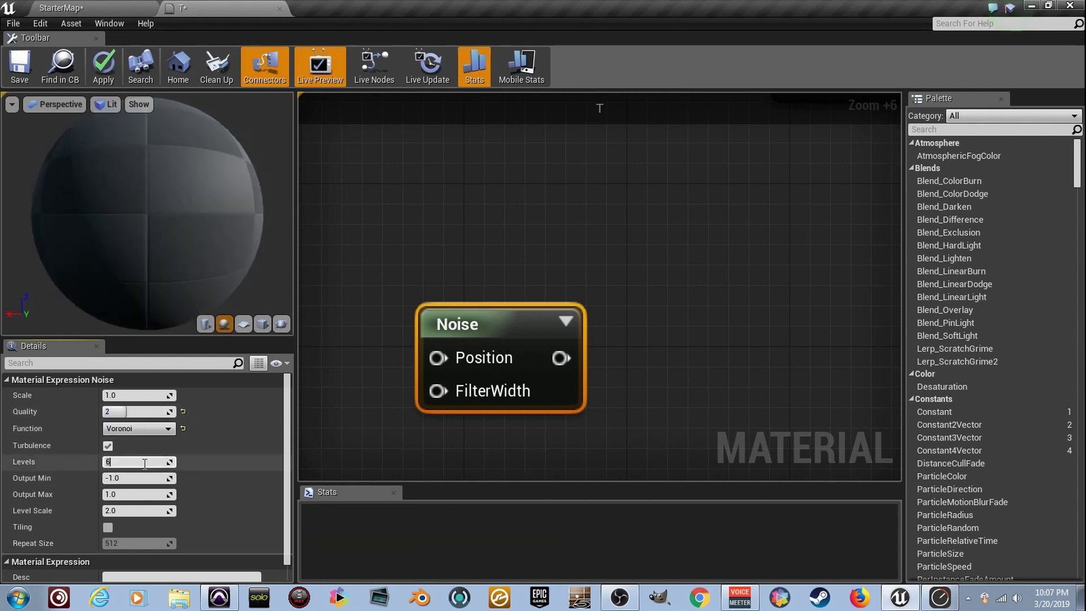
text(3)
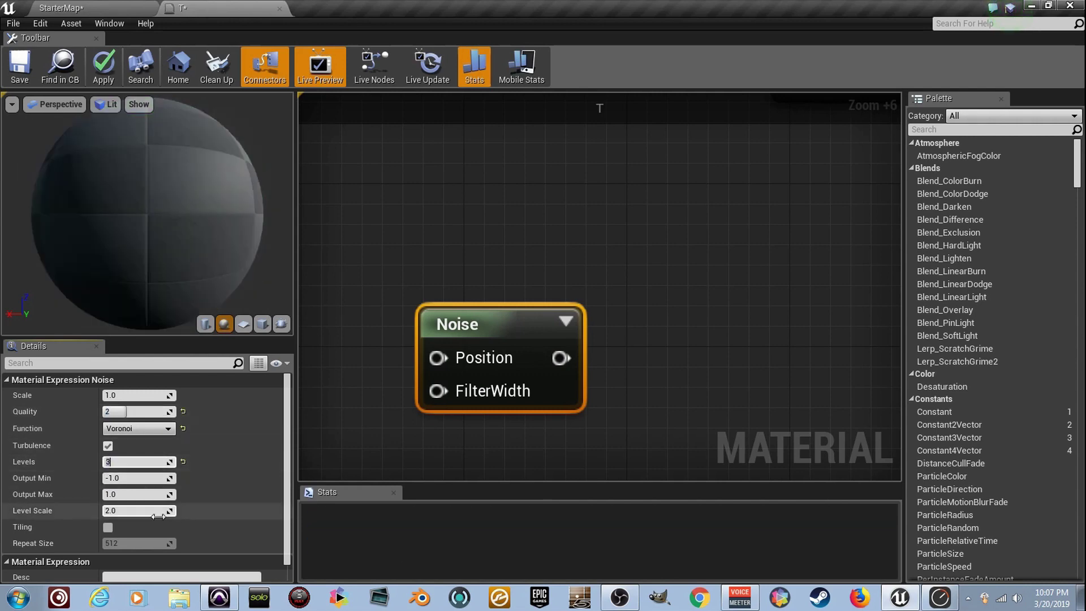
click(156, 512)
text(3)
key(Return)
click(159, 395)
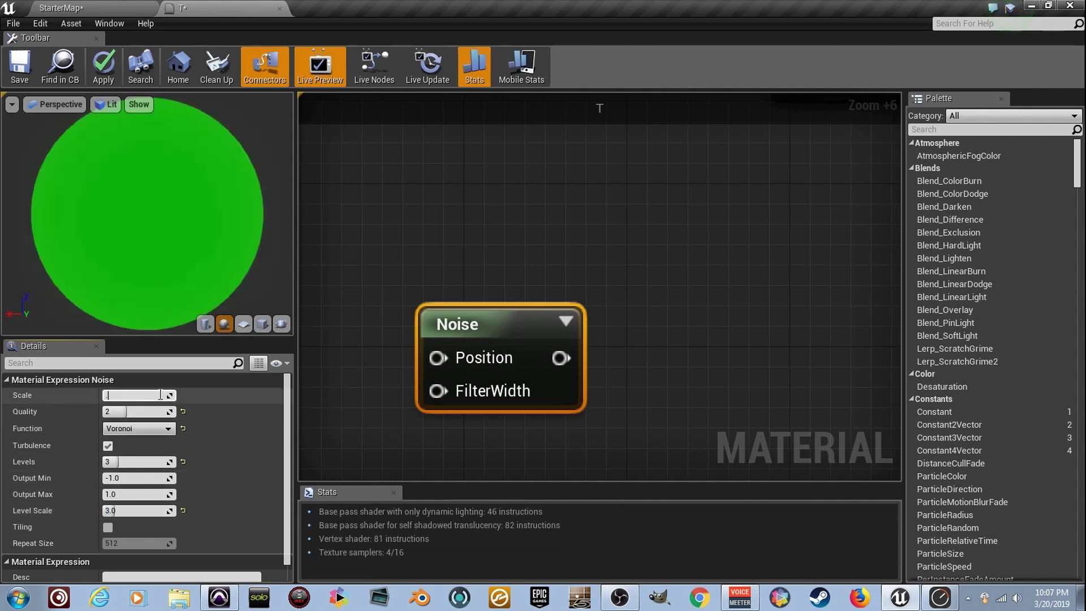
key(Return)
Shift the Noise node further left and add a SphereMask node to the right of it
scroll(677, 245, down, 6)
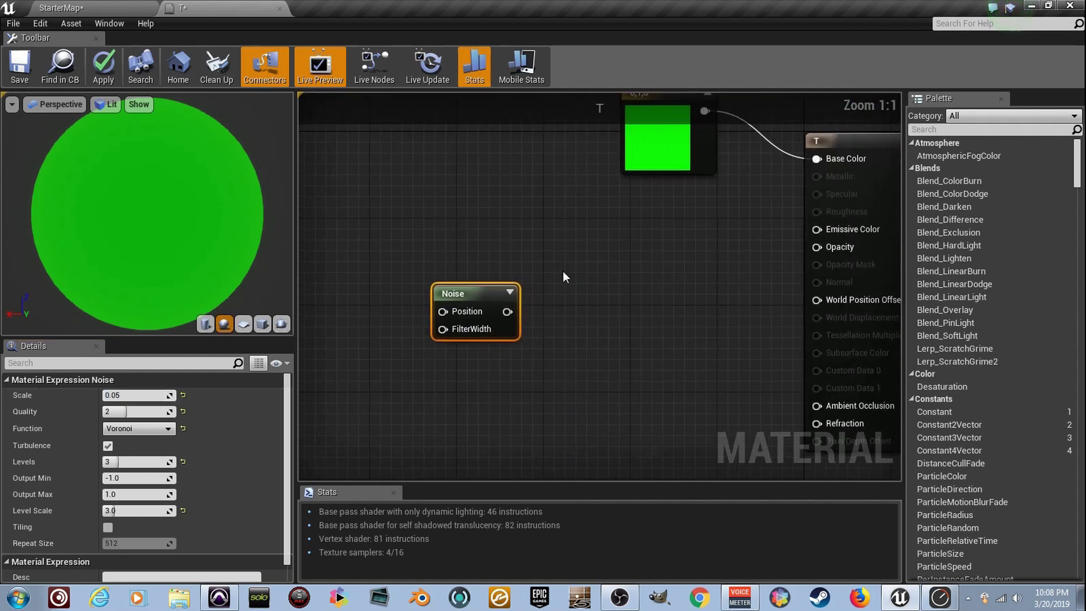
drag(484, 293, 406, 295)
right_drag(445, 298, 496, 289)
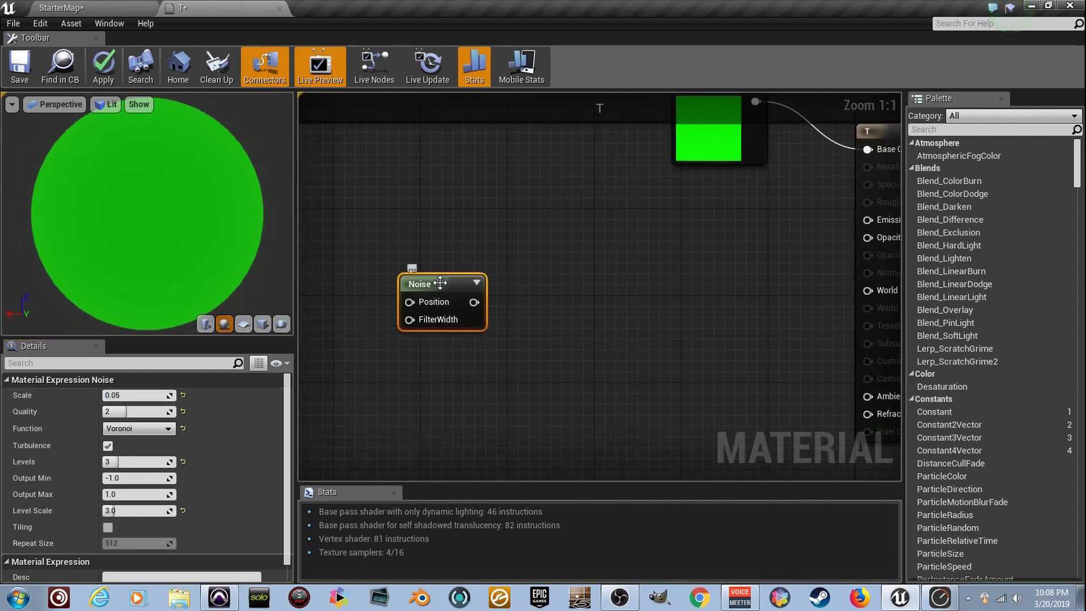
drag(438, 284, 405, 284)
right_click(521, 288)
text(sphere)
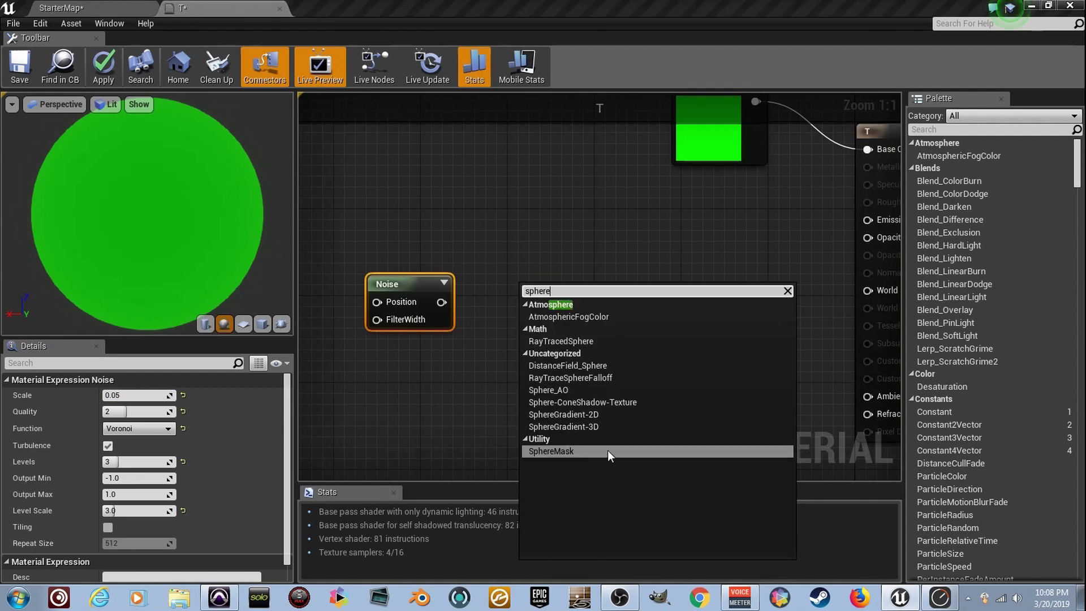
click(608, 451)
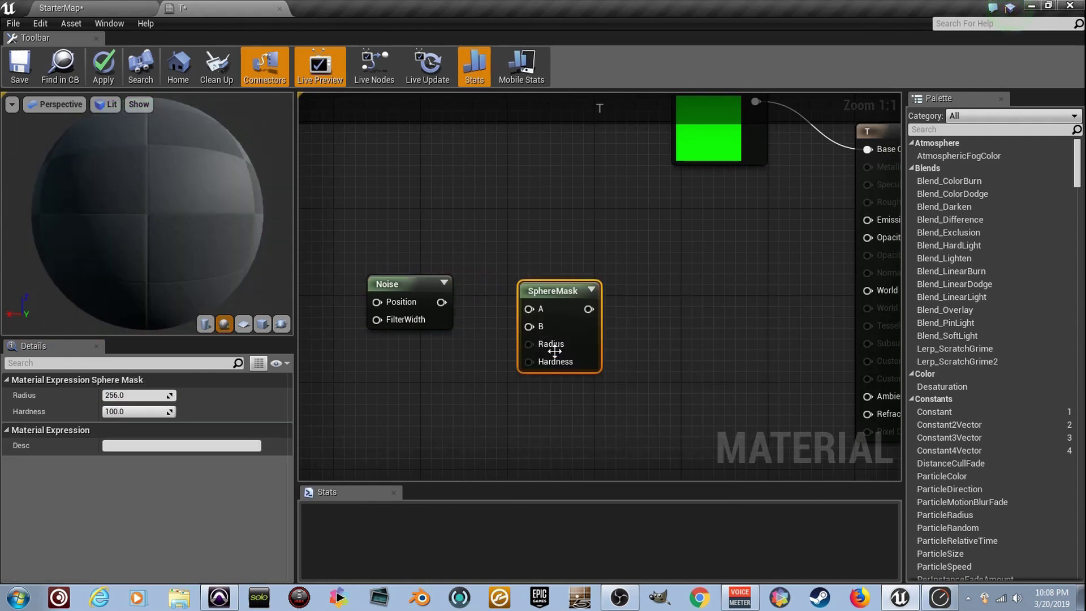
Feed SphereMask input A from a new Constant node left at 0, and input B from the Noise output
scroll(512, 335, up, 4)
right_drag(498, 323, 555, 321)
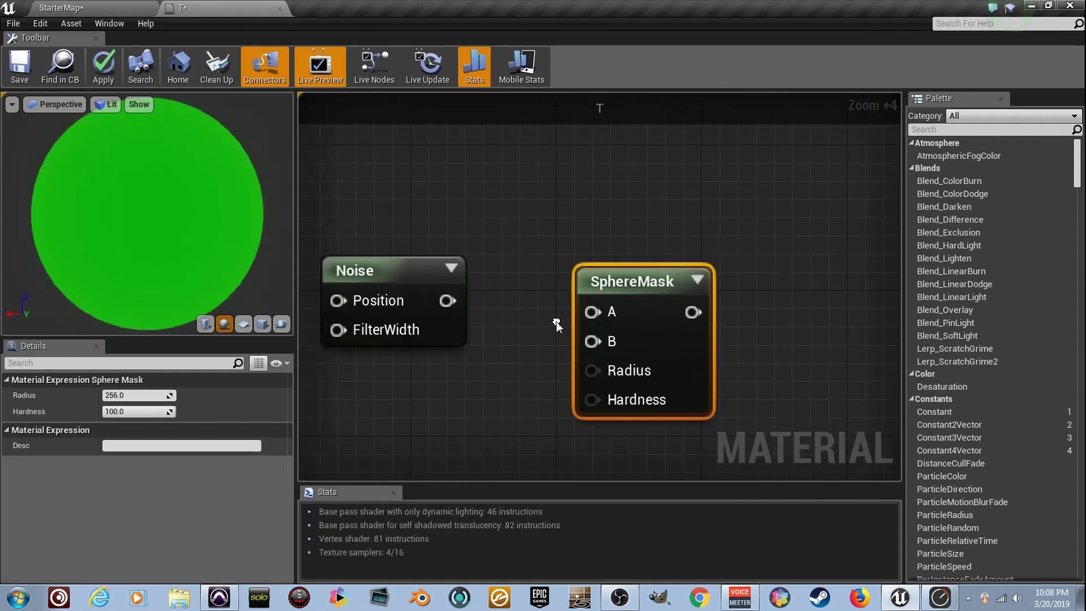
right_drag(511, 256, 535, 278)
click(452, 178)
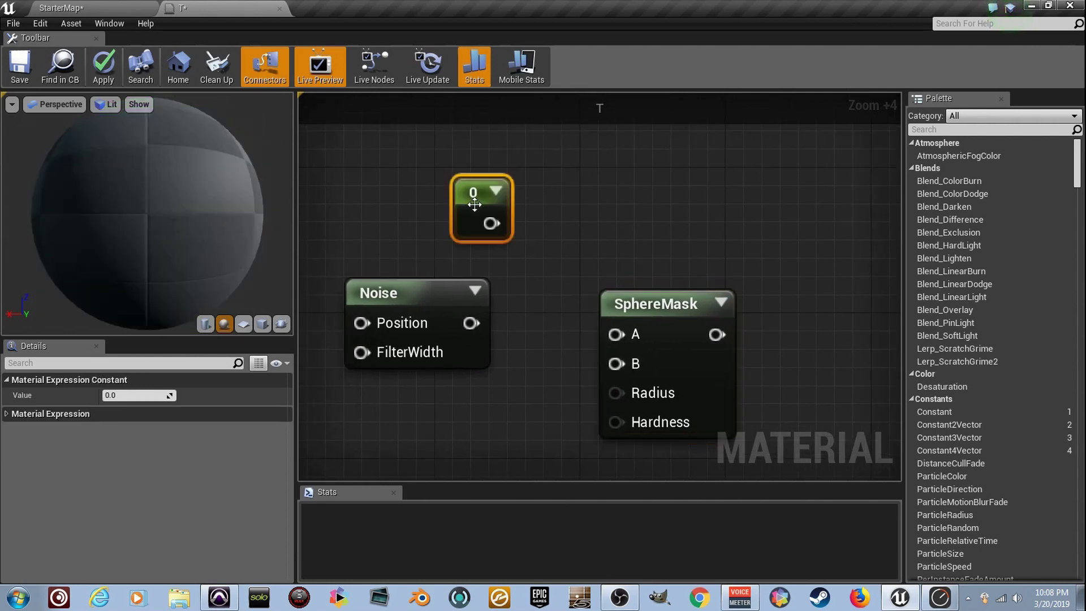
drag(491, 223, 615, 334)
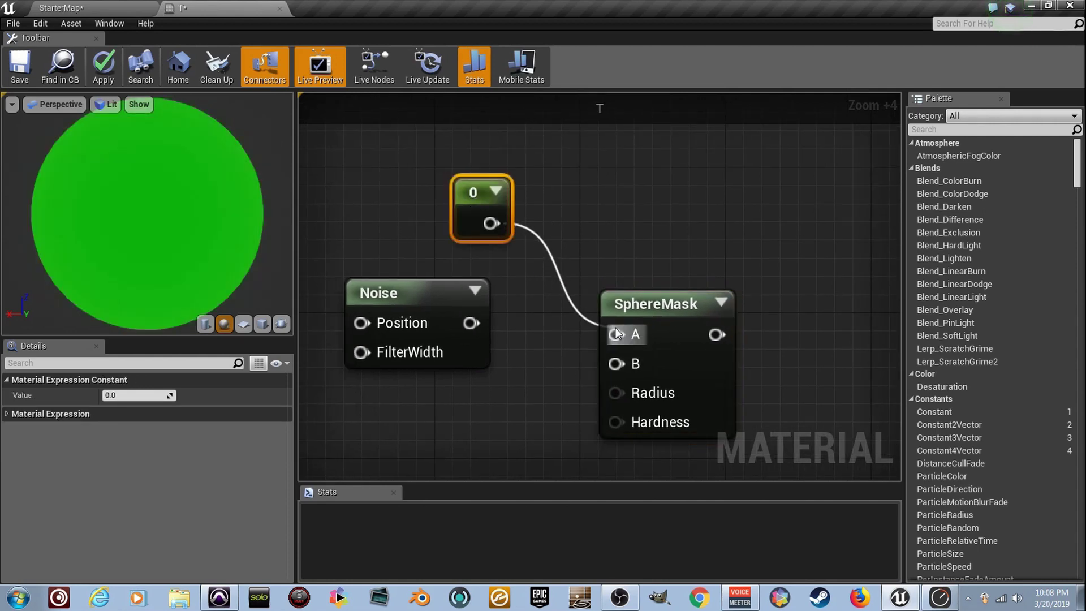
drag(471, 323, 618, 362)
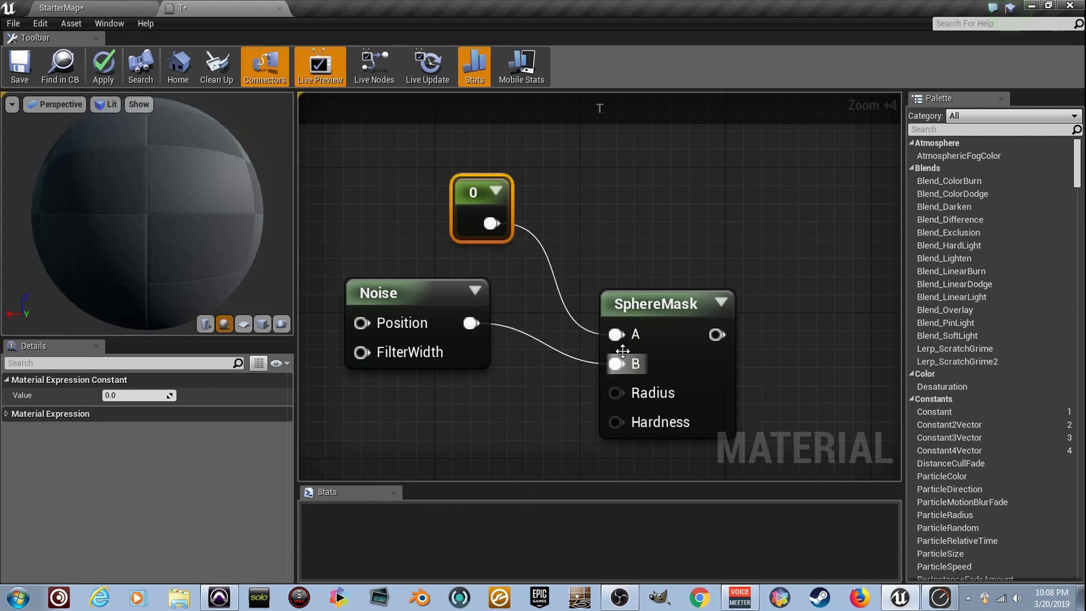
Add a Lerp node to the right of the SphereMask and connect the SphereMask output to its Alpha
drag(659, 314, 640, 304)
right_drag(699, 326, 512, 318)
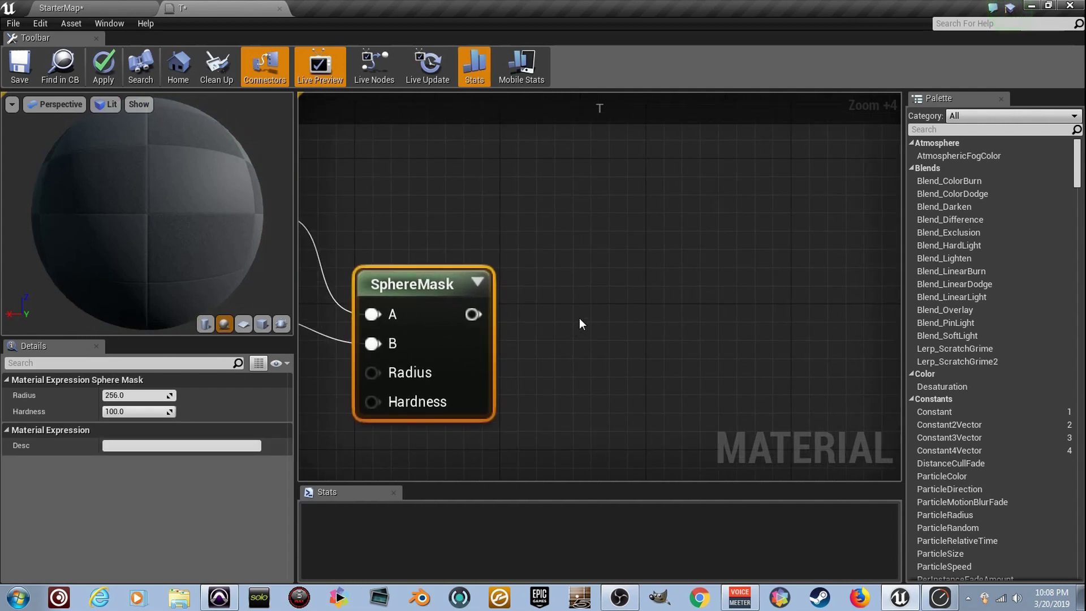
click(629, 300)
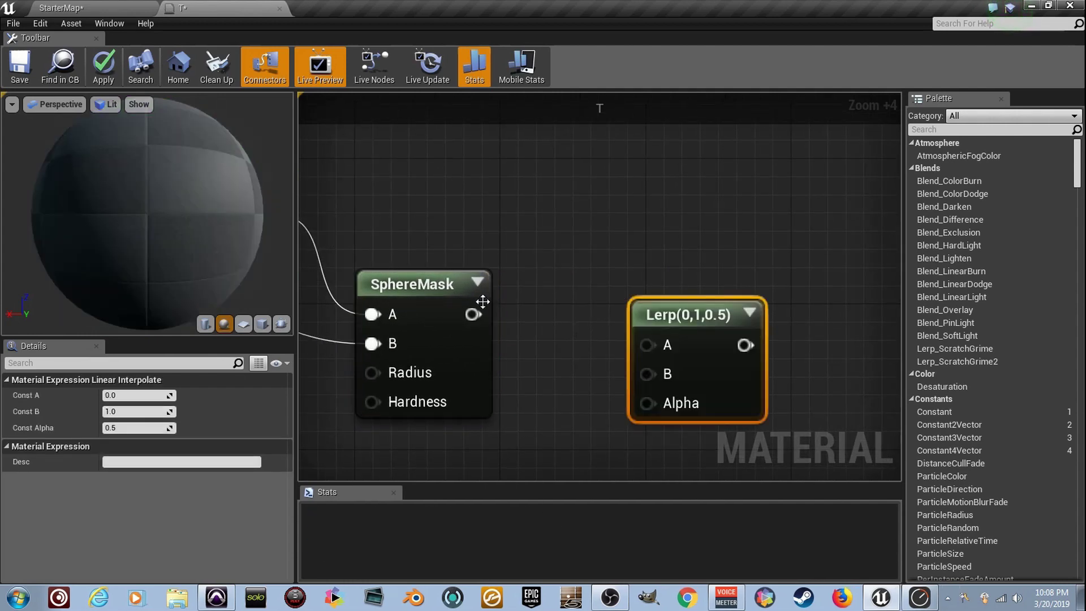
drag(473, 315, 651, 409)
drag(679, 328, 728, 332)
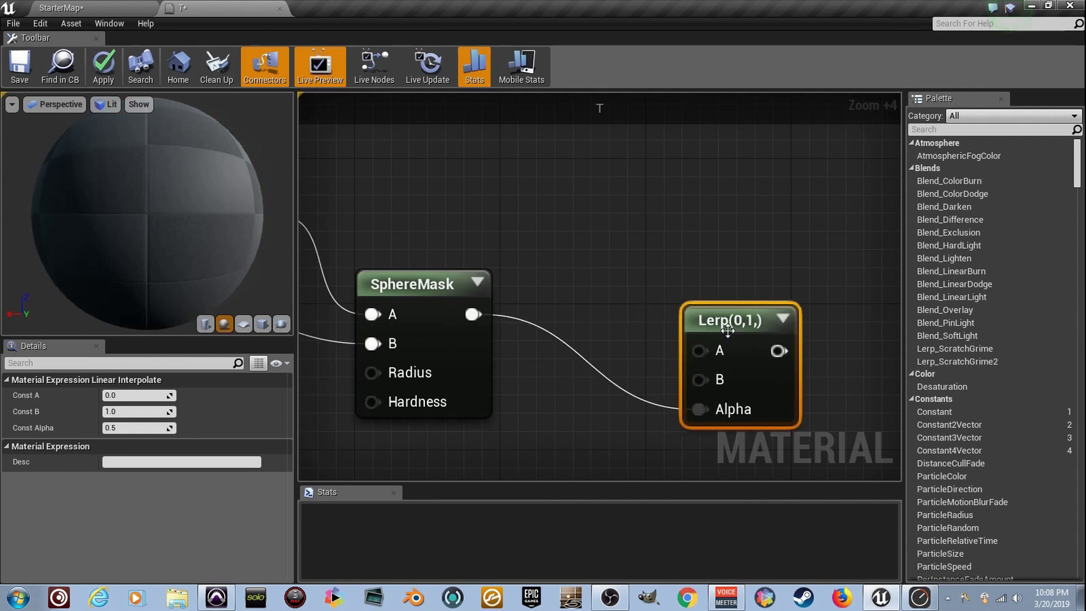
Add two Constant nodes above the Lerp and connect the upper one to A and the lower one to B
right_drag(606, 179, 619, 237)
click(574, 179)
click(569, 261)
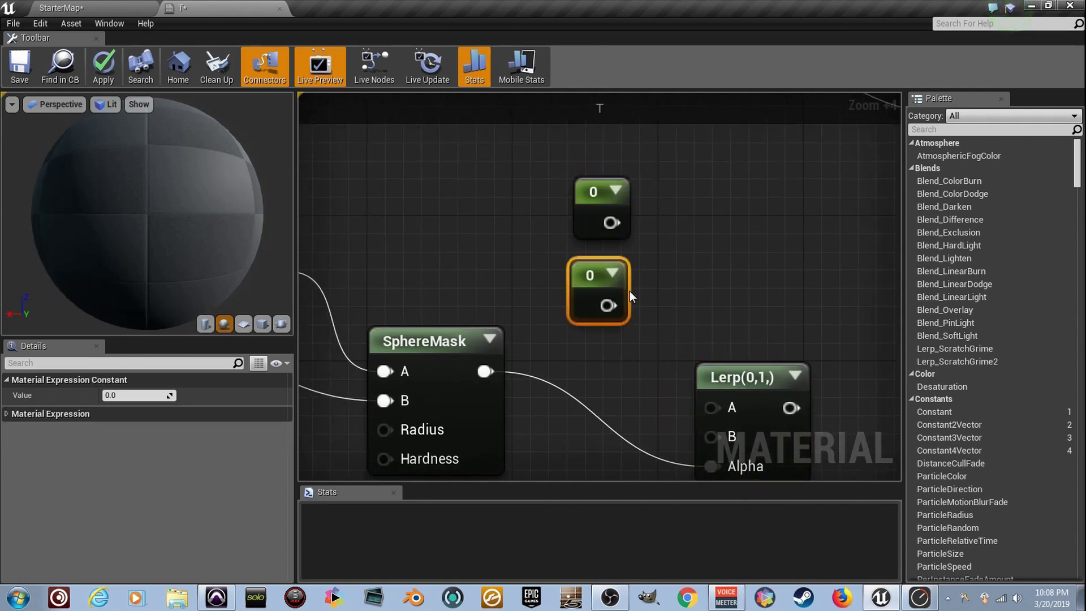
drag(611, 222, 608, 306)
Set the value of the Constant node feeding the Lerp's A input to 1
click(589, 213)
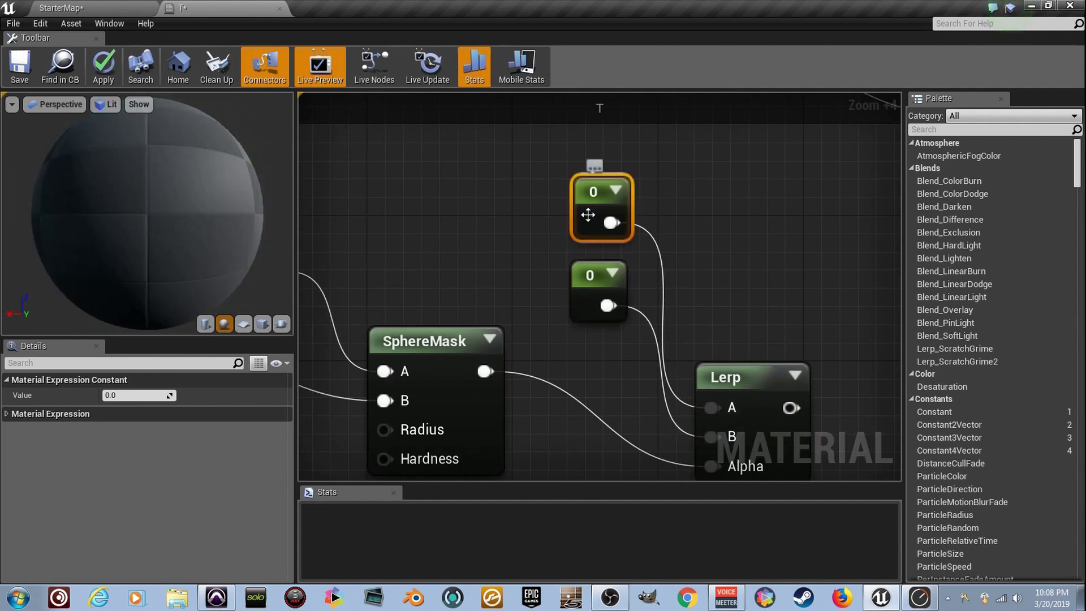
click(145, 396)
text(1)
key(Return)
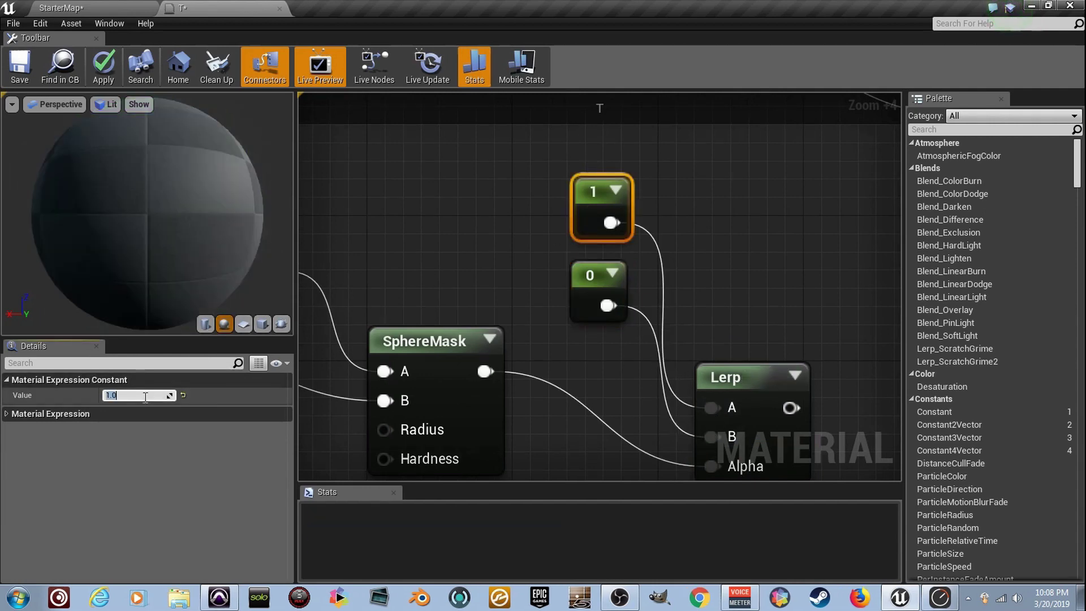
Move the 0 Constant node down beside the SphereMask and connect the Lerp output to the material's Opacity input
drag(600, 275, 561, 324)
right_drag(561, 323, 550, 285)
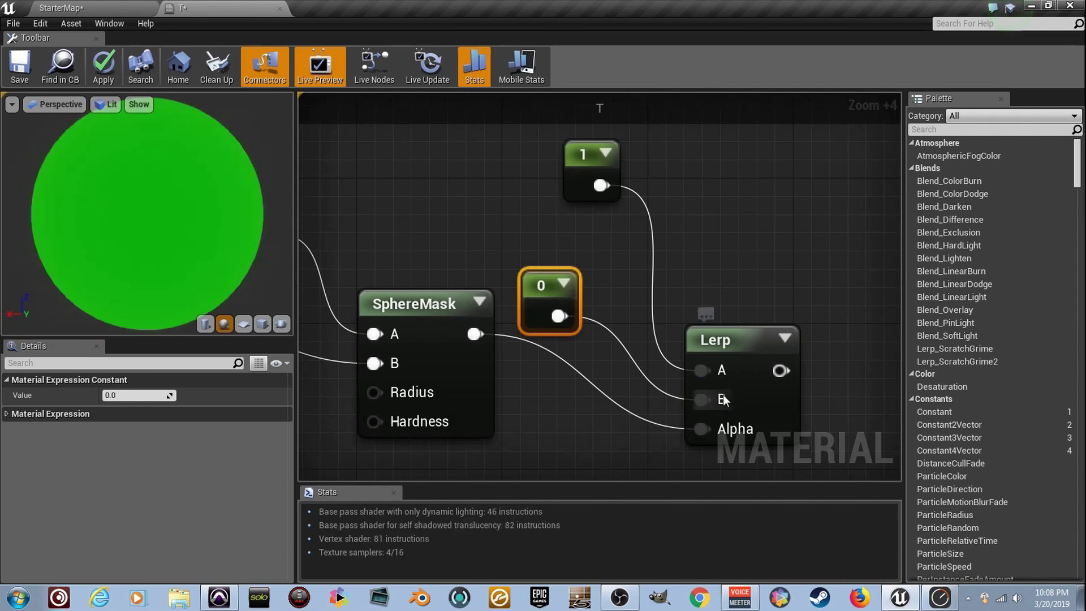
right_drag(722, 399, 522, 392)
drag(580, 363, 620, 316)
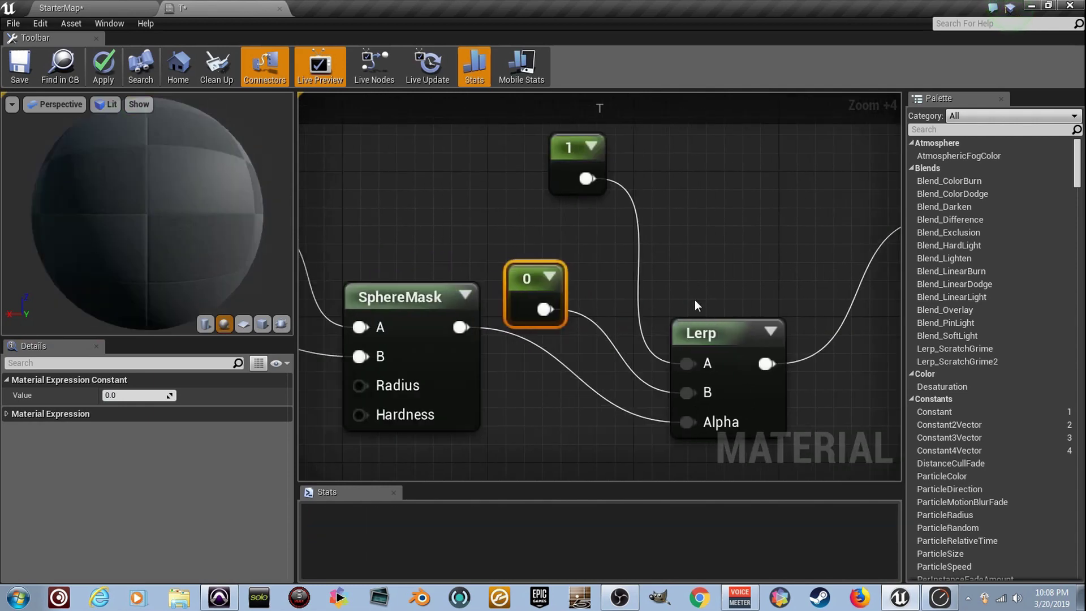
Shift the green Constant3Vector node slightly upward in the material graph
scroll(826, 222, down, 3)
right_drag(826, 218, 768, 243)
drag(747, 180, 741, 161)
right_drag(669, 289, 734, 229)
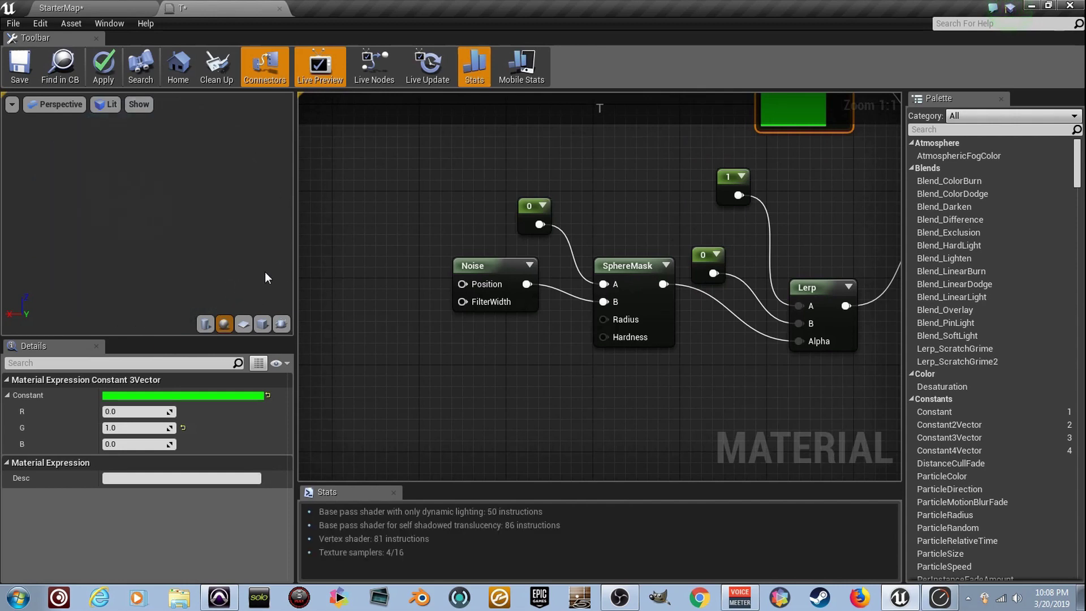
Add a Constant node below the Noise node and convert it to a parameter
right_drag(599, 341, 551, 304)
scroll(548, 309, up, 7)
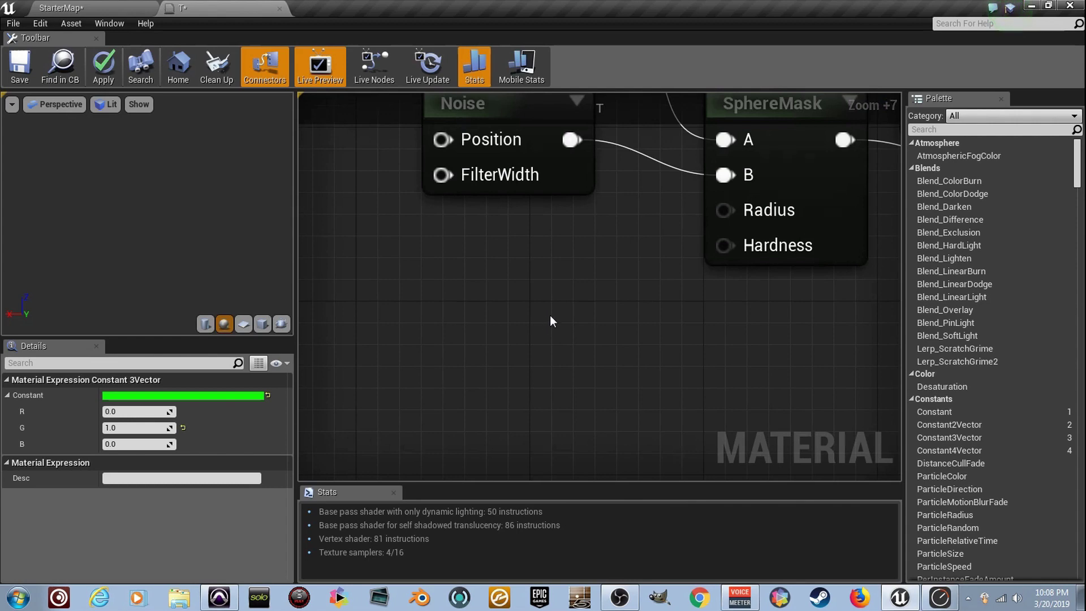
scroll(549, 315, down, 11)
scroll(549, 311, up, 11)
click(528, 321)
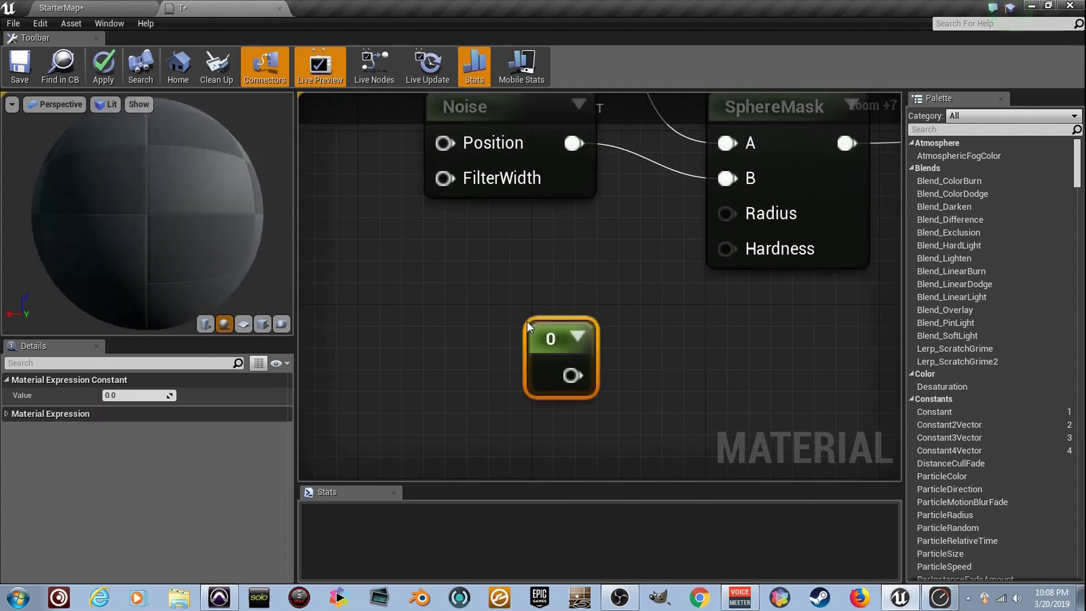
right_click(546, 338)
click(614, 338)
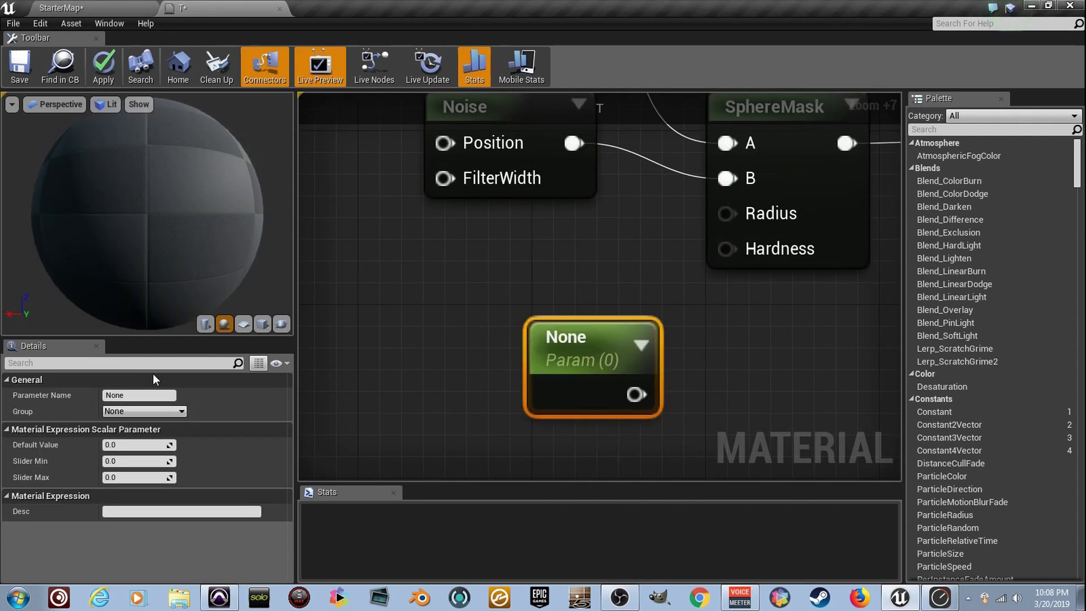
Name the new parameter BEEF and connect its output to the SphereMask's Radius input
click(139, 396)
text(BEEF)
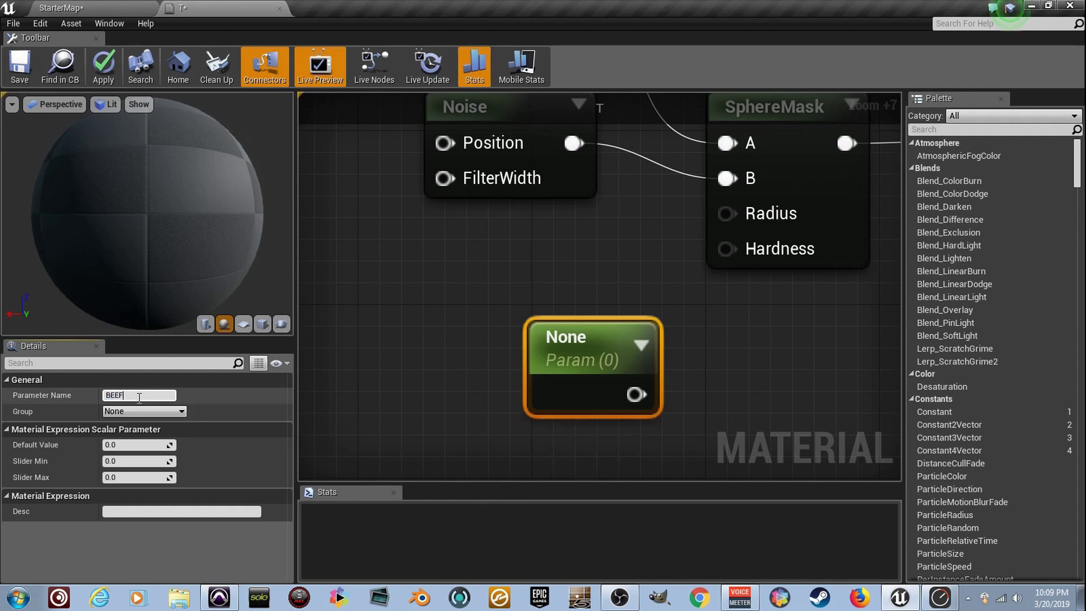
key(Return)
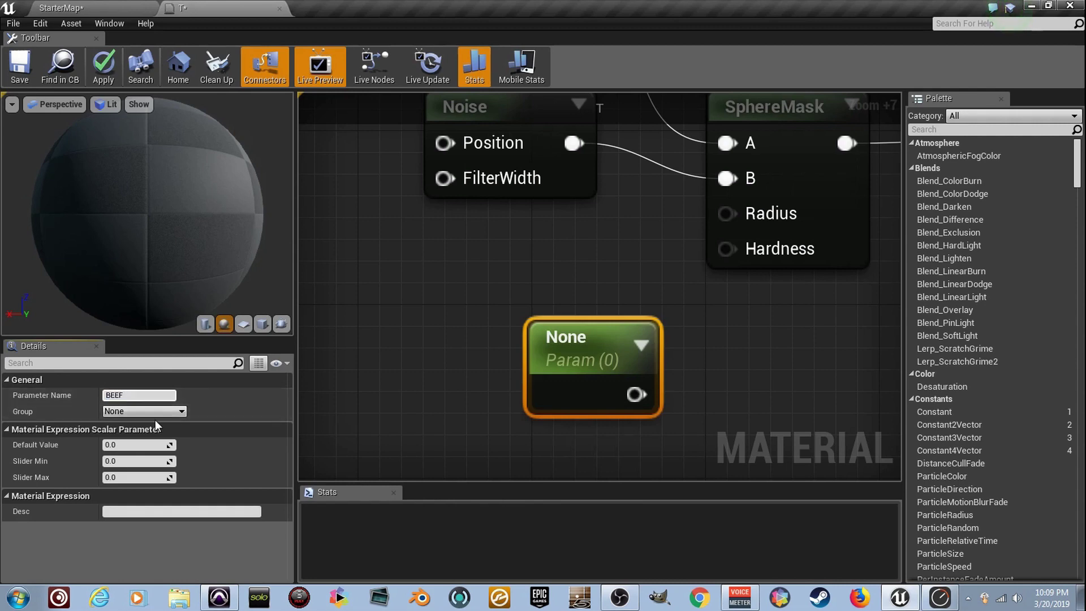
scroll(440, 374, down, 3)
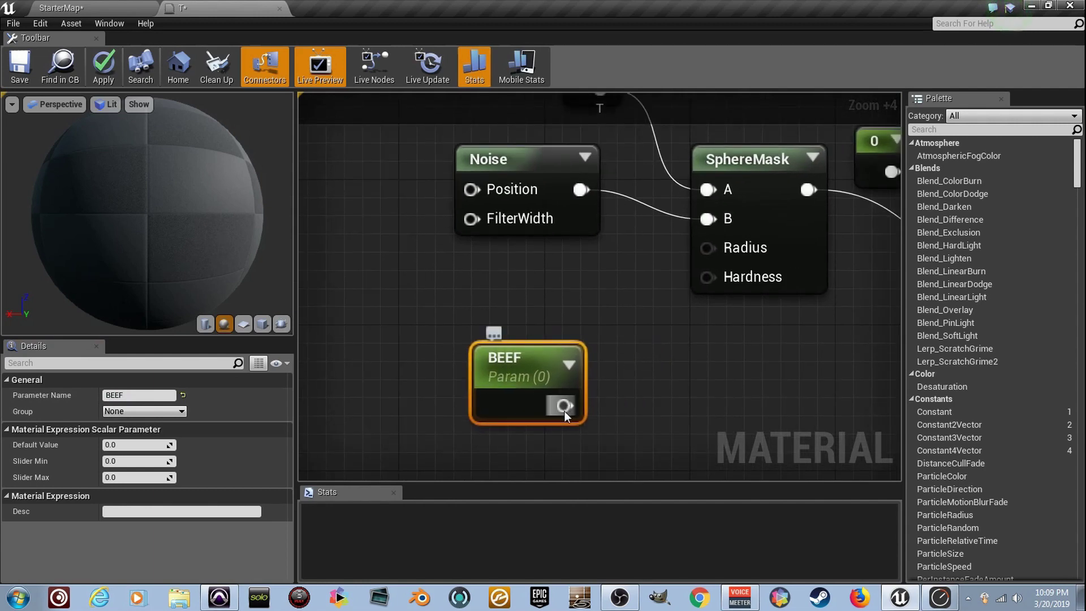
drag(564, 407, 708, 253)
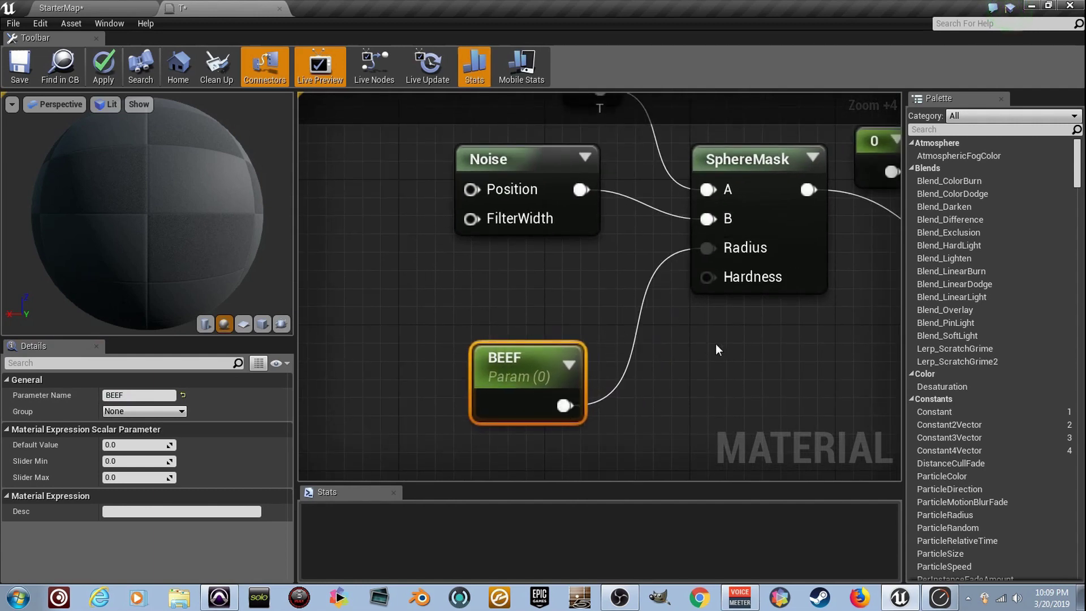
scroll(603, 344, down, 5)
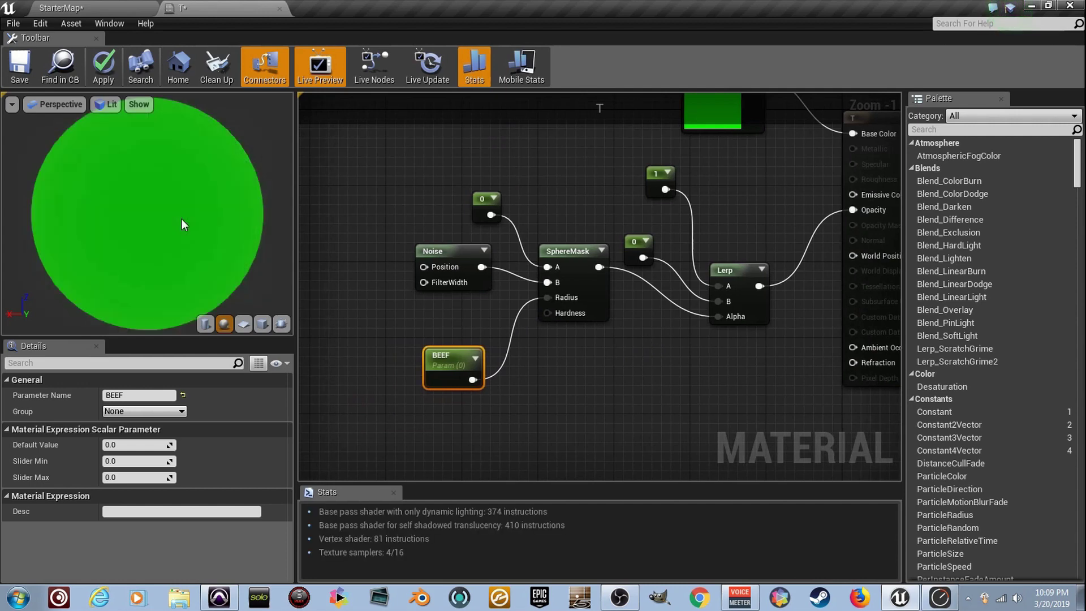
Try a default value of 0.5 on the BEEF parameter and inspect the pattern on the preview sphere
click(156, 444)
text(0.5)
key(Return)
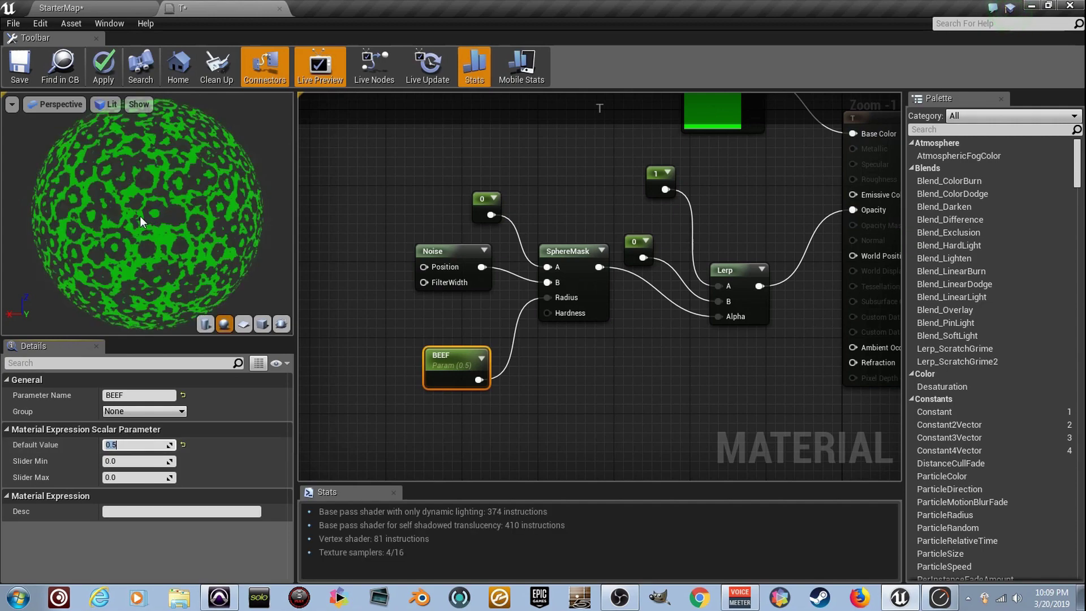
drag(142, 221, 168, 222)
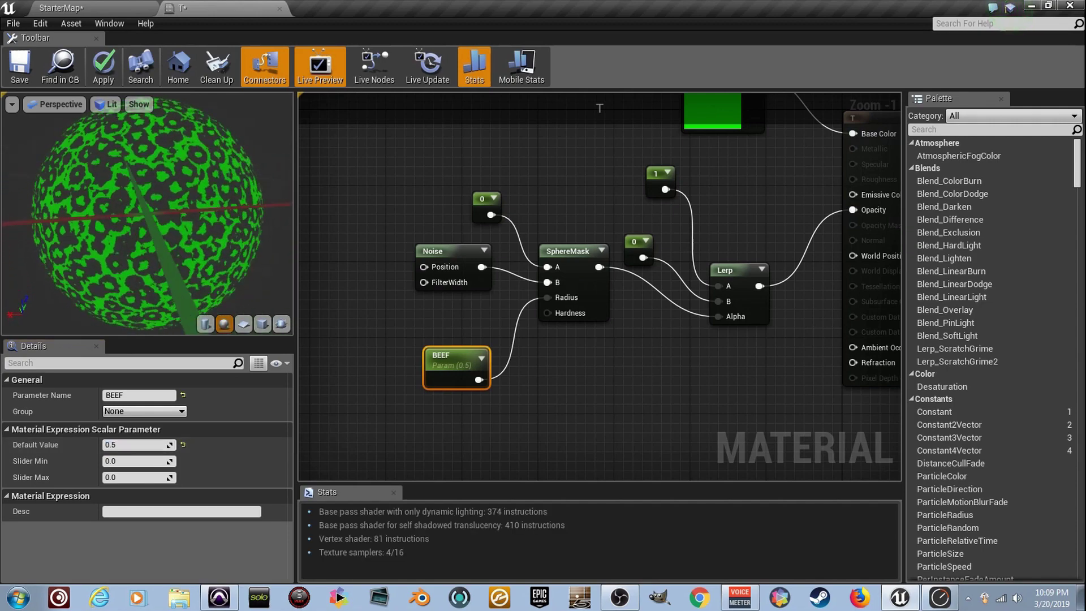
Test BEEF with a default value of 1.5, check the preview sphere, and reset the value to 0
click(143, 447)
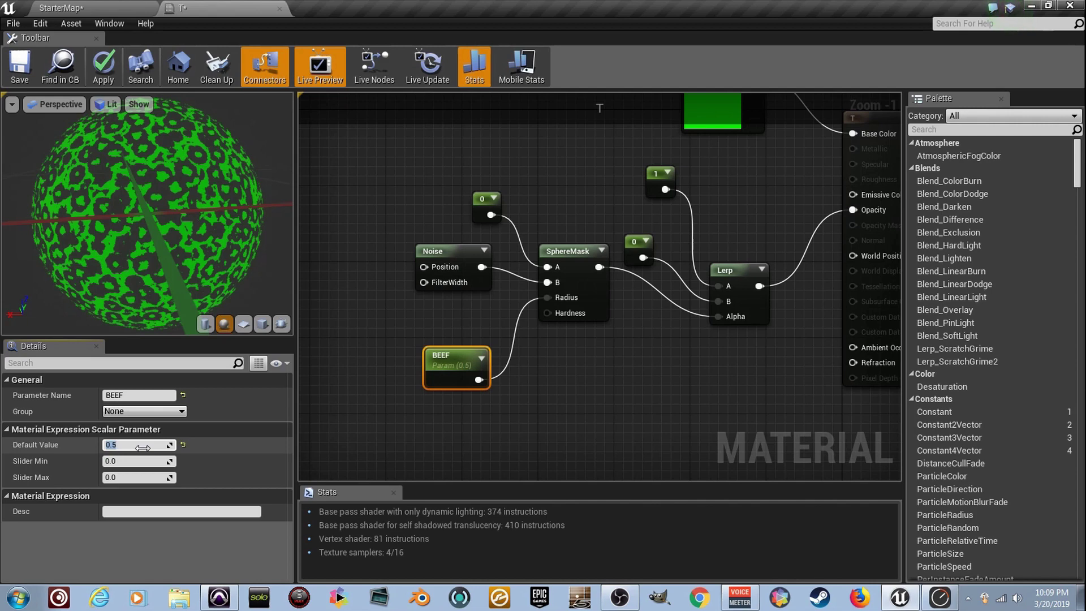
text(1.5)
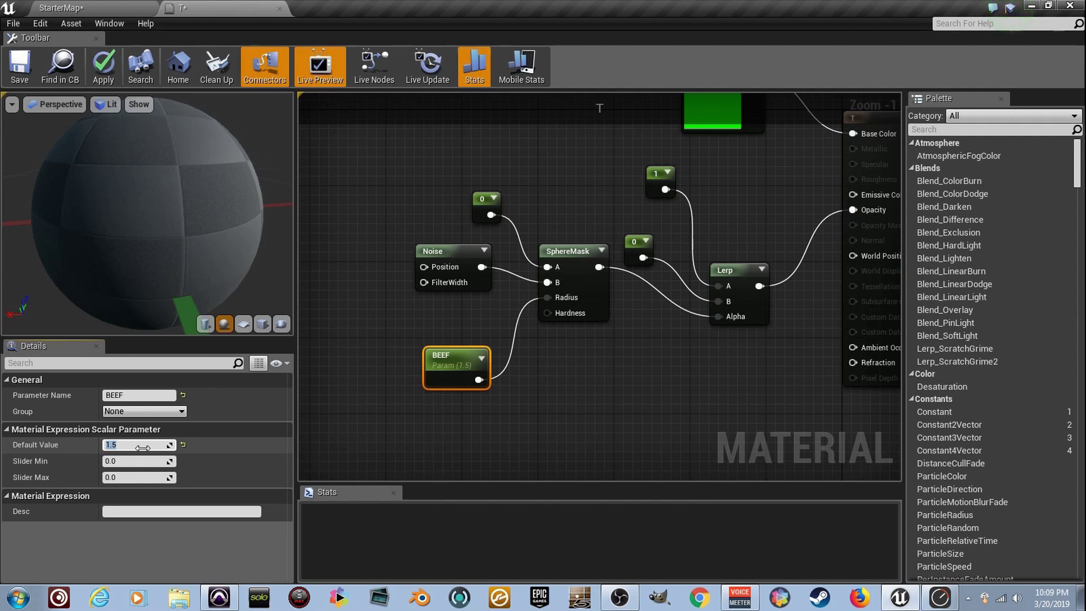
drag(175, 228, 249, 218)
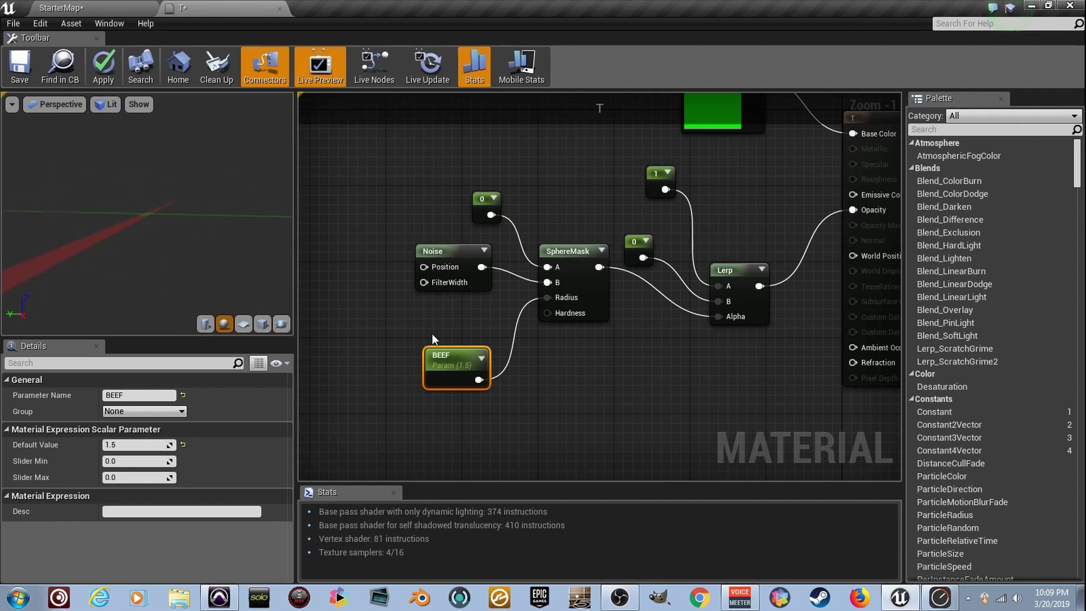
click(137, 445)
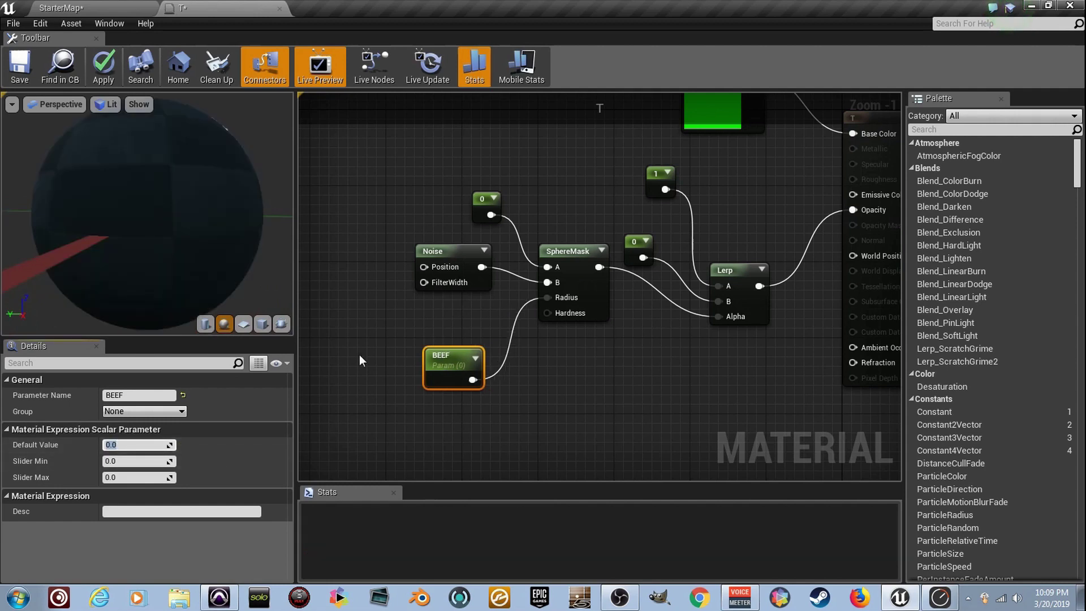
Add a WorldPosition node in the empty graph area well to the left of the Noise node
right_drag(413, 280, 565, 311)
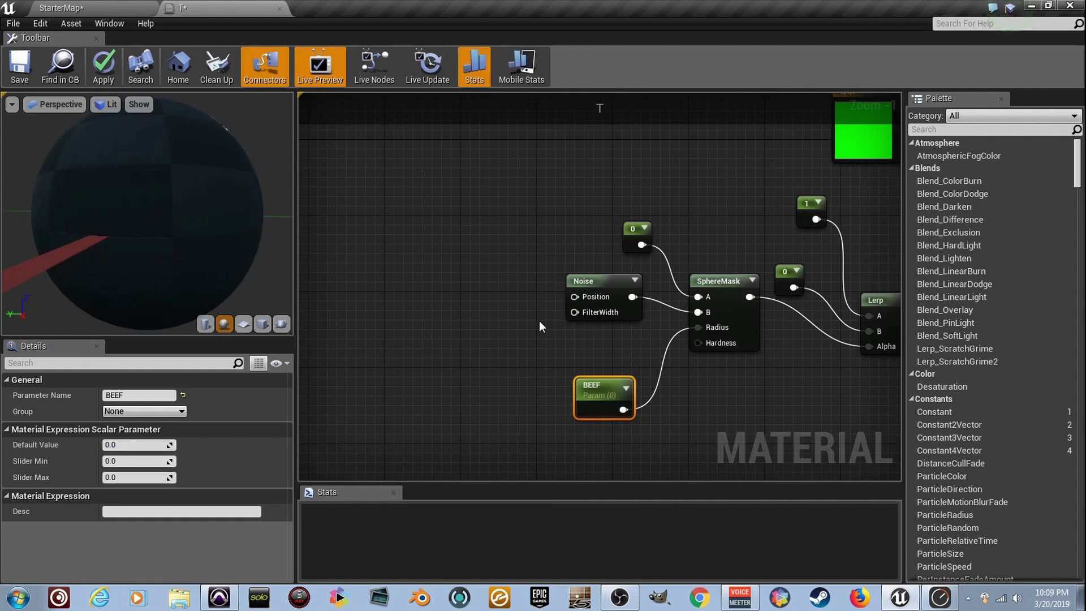
scroll(538, 321, up, 1)
right_drag(551, 297, 645, 300)
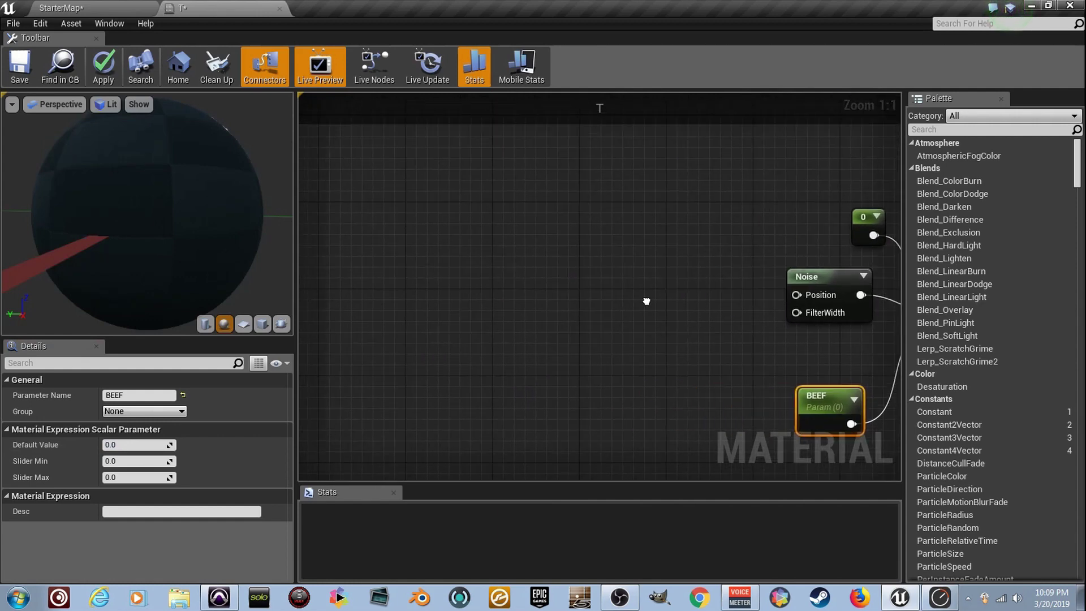
scroll(539, 301, up, 1)
scroll(539, 301, down, 1)
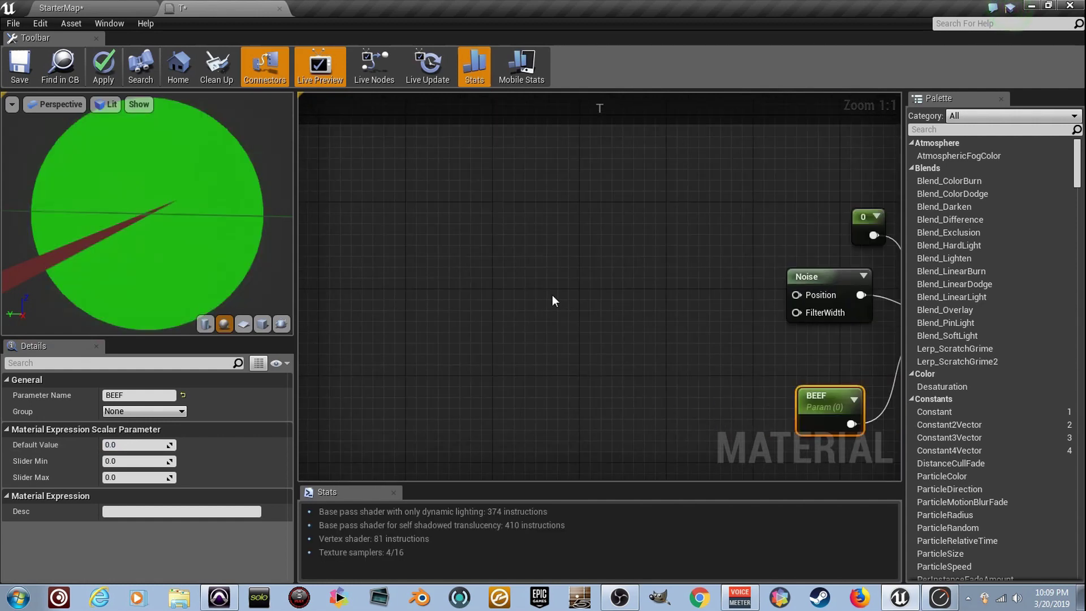
right_click(473, 280)
text(worldp)
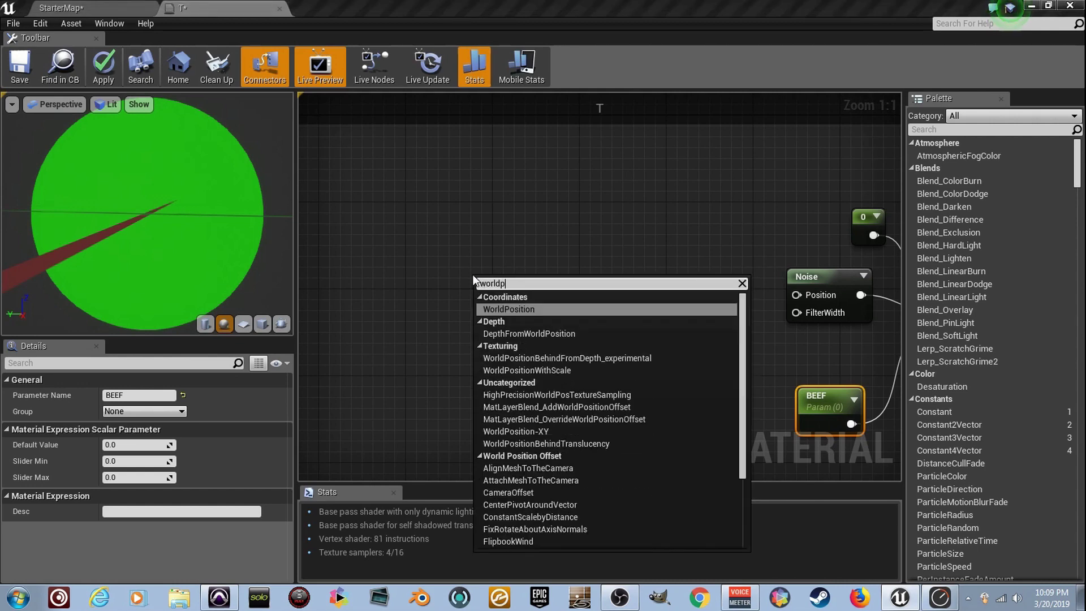
key(Return)
drag(537, 284, 429, 288)
Create a component mask node from the Absolute World Position output and place it above and to the right
scroll(428, 288, up, 4)
drag(511, 333, 588, 276)
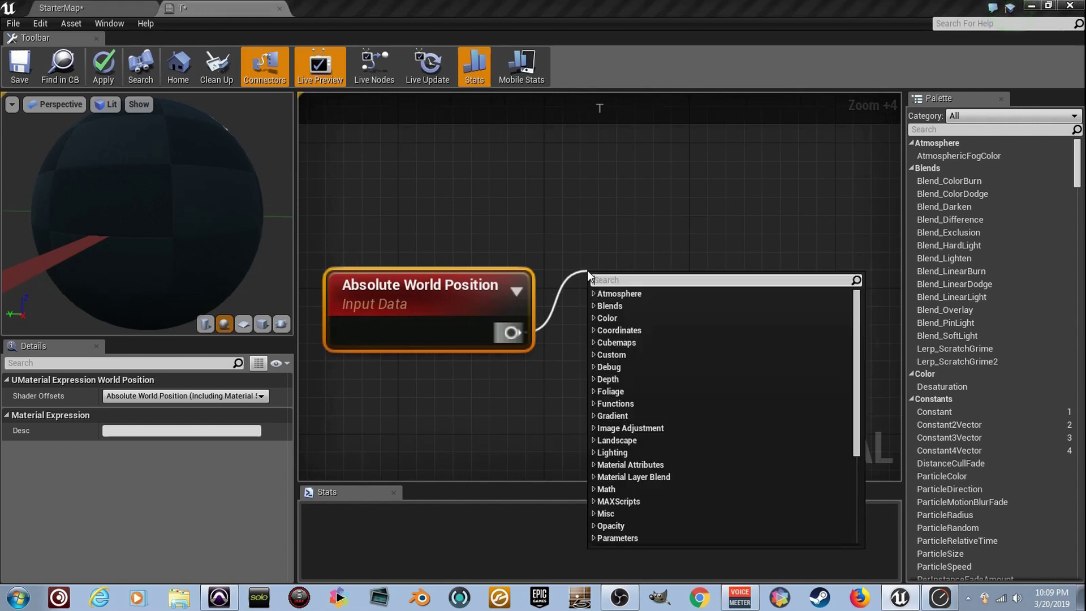
text(mask)
key(Return)
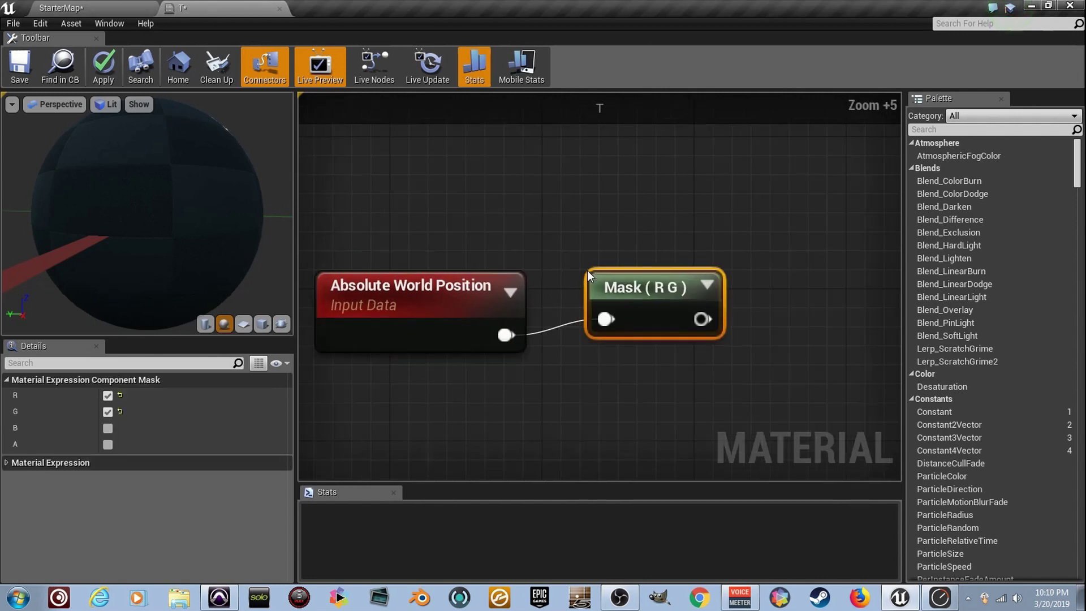
drag(658, 301, 676, 207)
Duplicate the Mask node and place the copy directly below the first one, fed by Absolute World Position
click(519, 359)
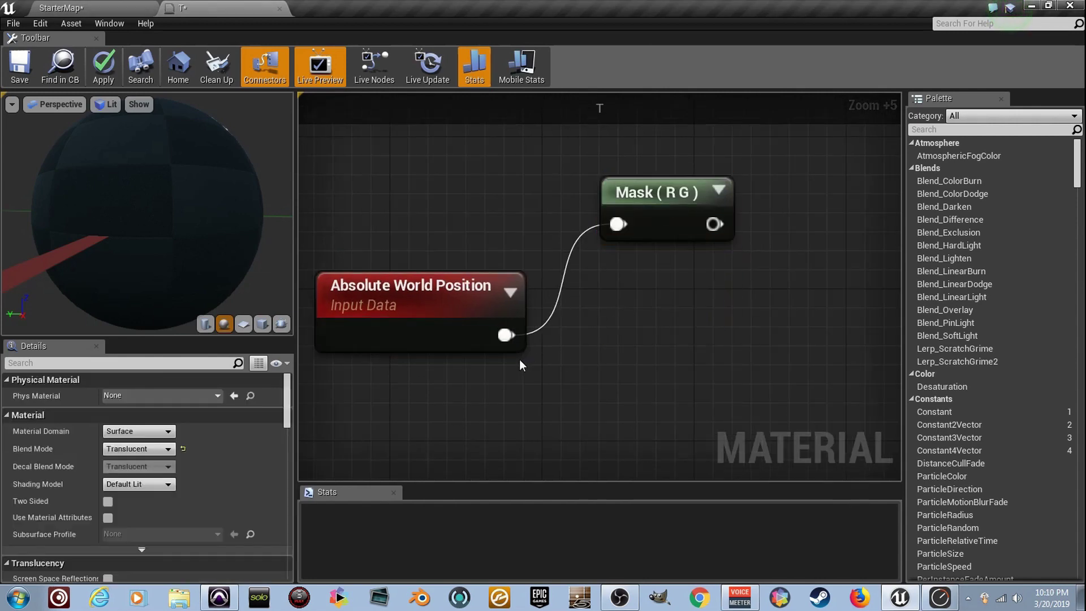
key(ctrl+v)
drag(557, 390, 636, 385)
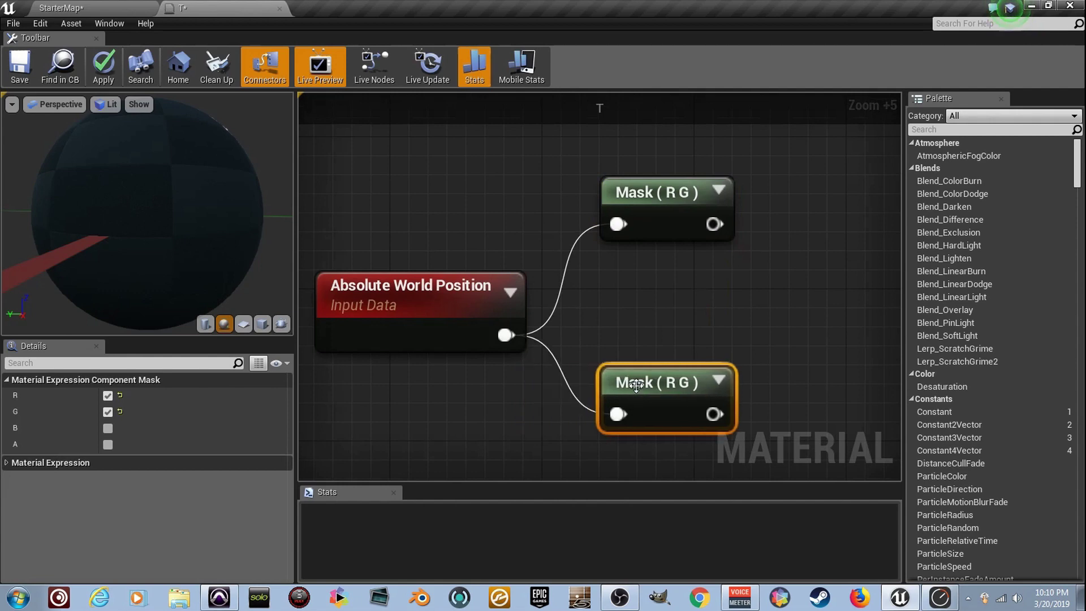
Limit the upper Mask node to the R channel and set the lower one to the G and B channels
click(668, 234)
click(107, 412)
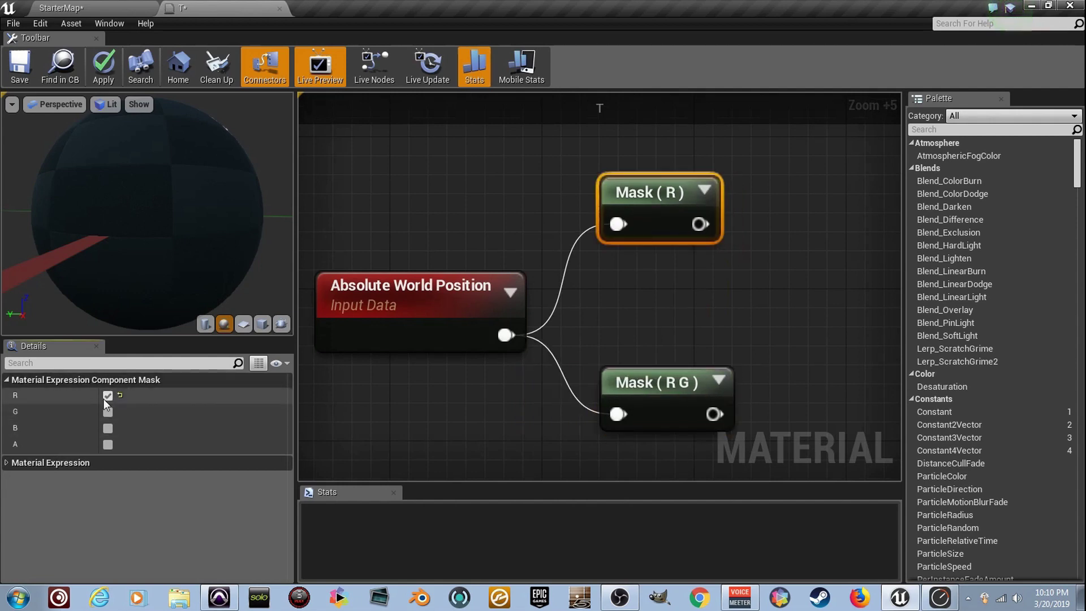
click(652, 396)
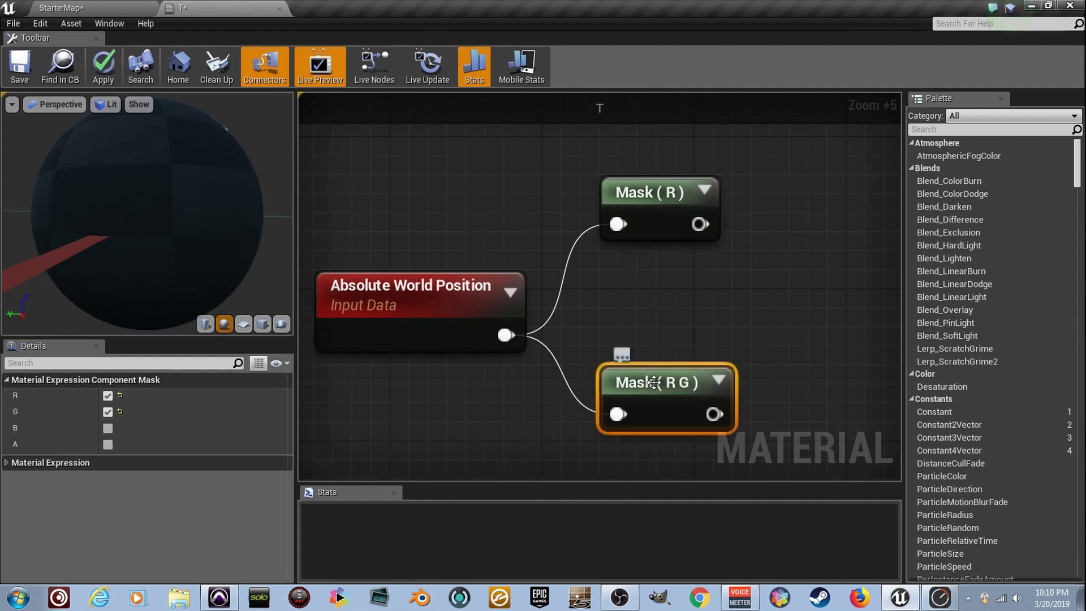
click(107, 396)
click(107, 428)
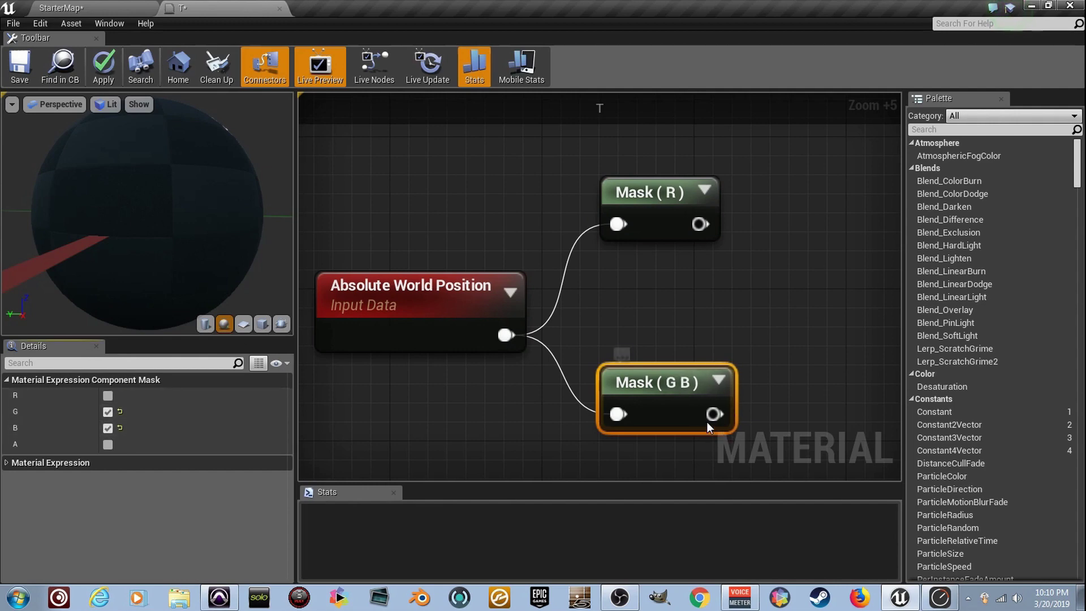
Add a Panner node fed by the Mask (G B) output and set its Speed X to 100
scroll(663, 355, down, 3)
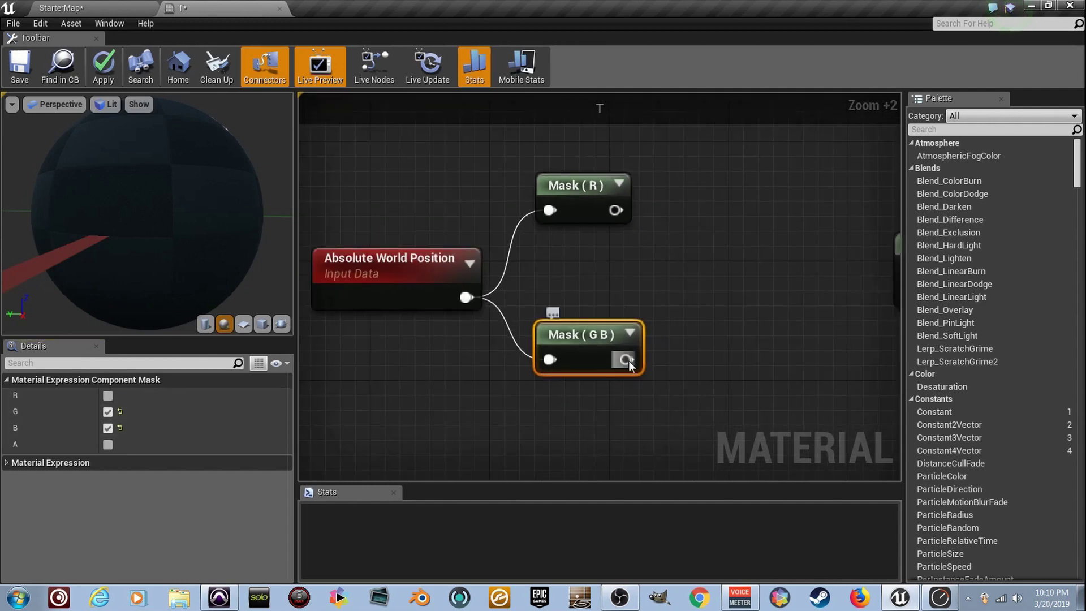
drag(630, 365, 715, 361)
text(panner)
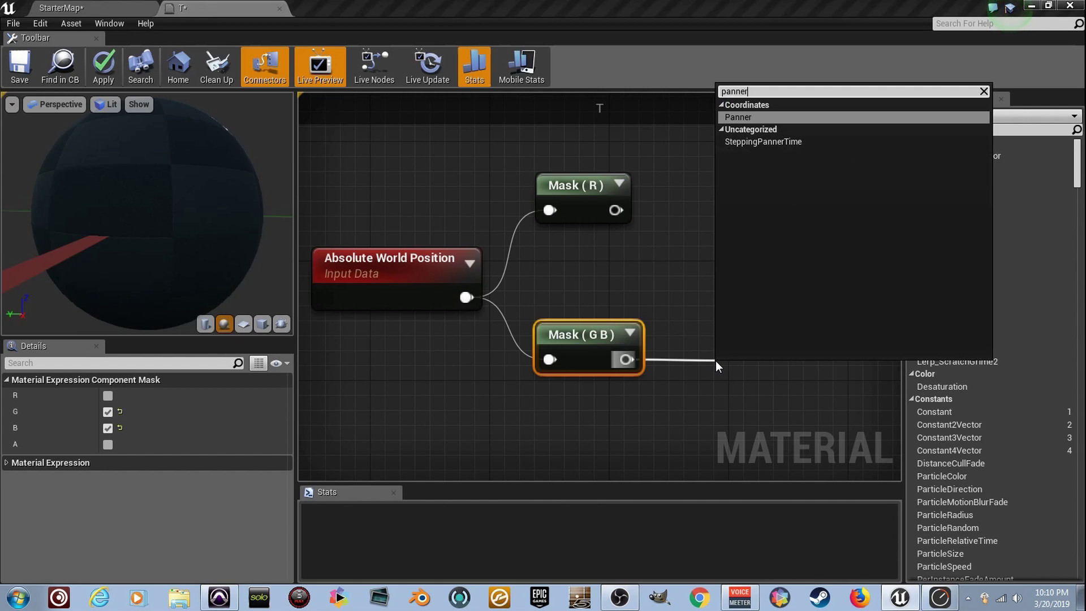
key(Return)
drag(768, 369, 738, 346)
right_drag(787, 352, 559, 341)
scroll(559, 342, up, 5)
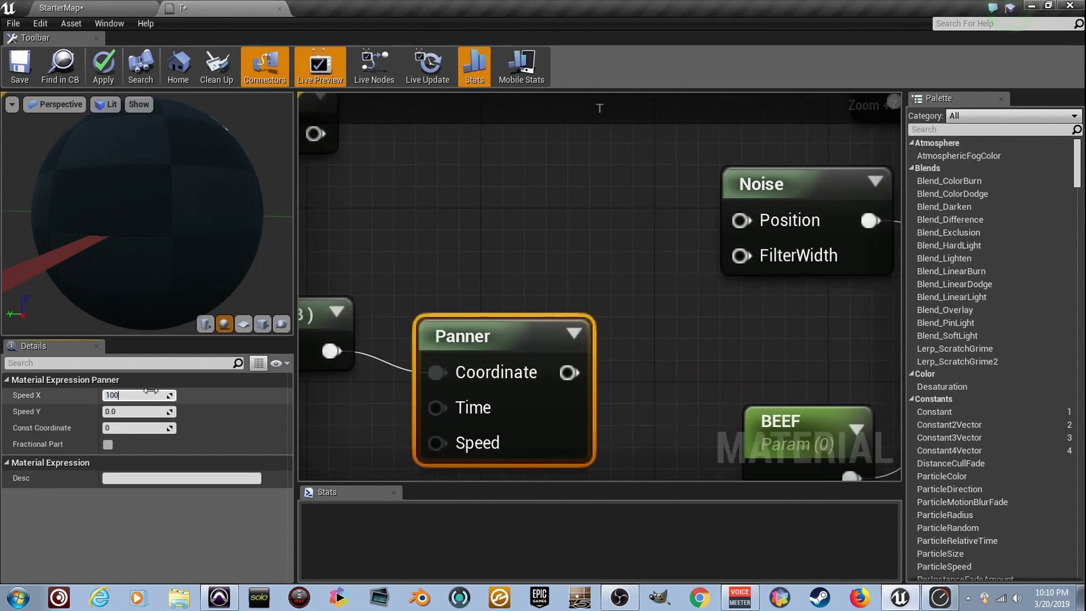
Create an Append node from the Panner output into input A and place it above the Panner
right_drag(558, 287, 648, 359)
drag(615, 421, 595, 258)
text(append)
key(Return)
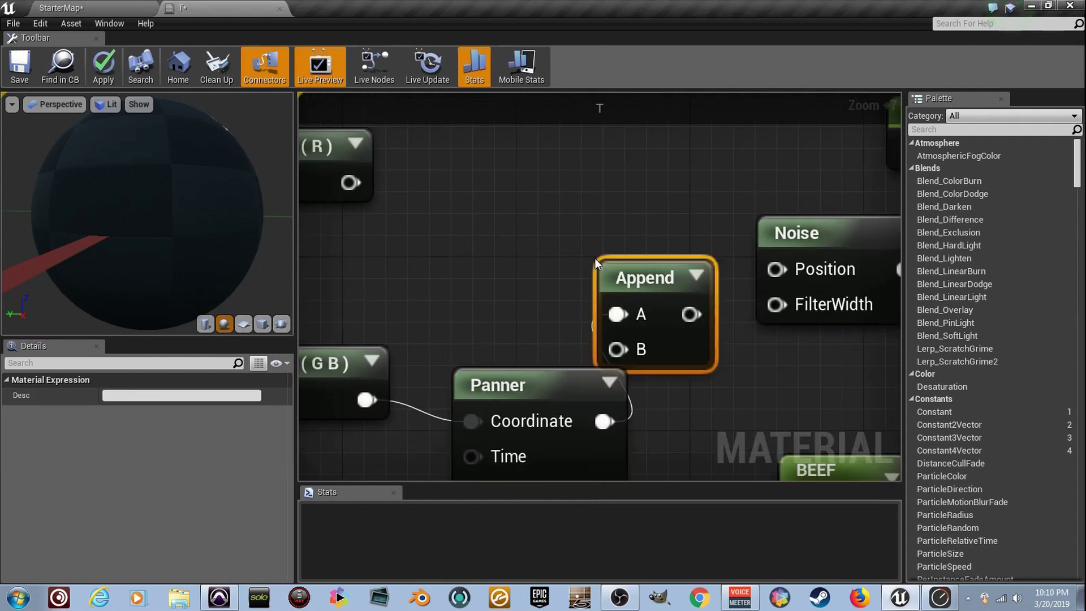
drag(620, 280, 519, 214)
Connect the Mask (R) output to Append input B, and the Append output to the Noise node's Position
right_drag(444, 292, 533, 306)
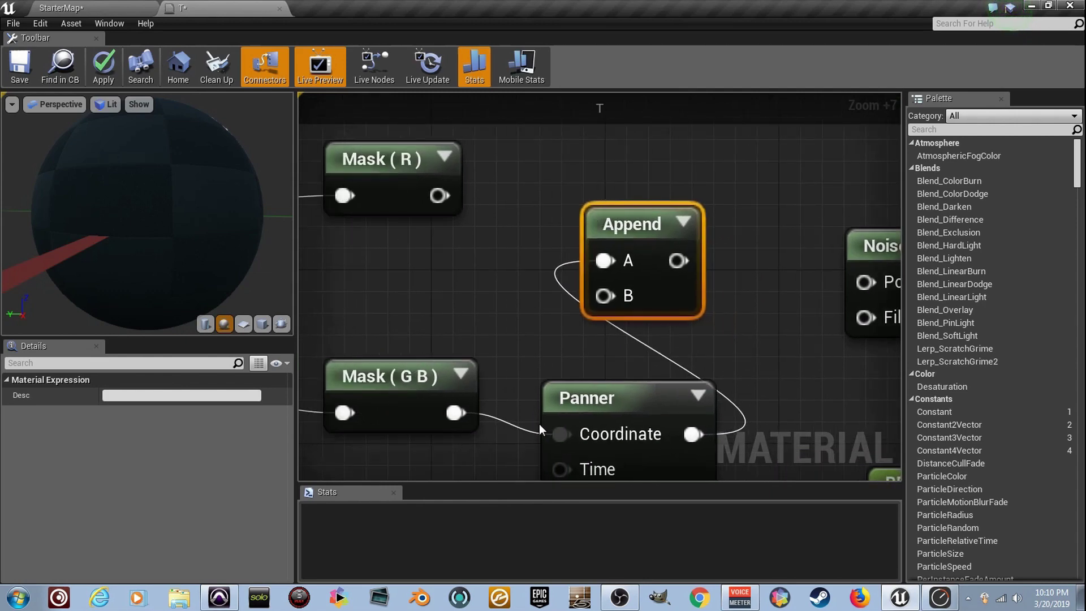
drag(440, 195, 604, 296)
right_drag(677, 263, 499, 237)
drag(670, 251, 705, 256)
scroll(705, 256, down, 10)
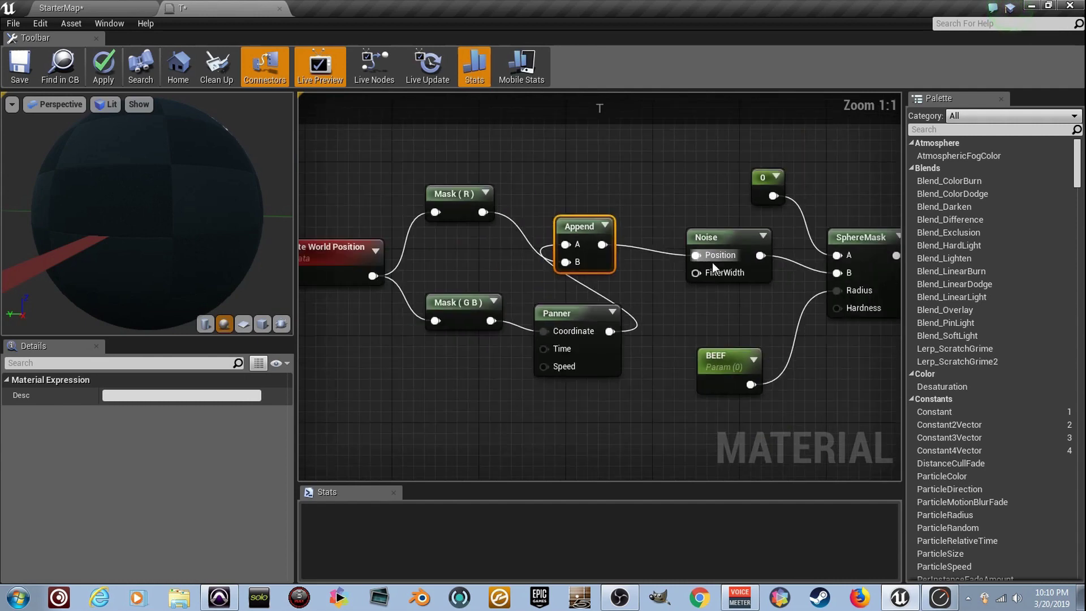
scroll(599, 284, down, 1)
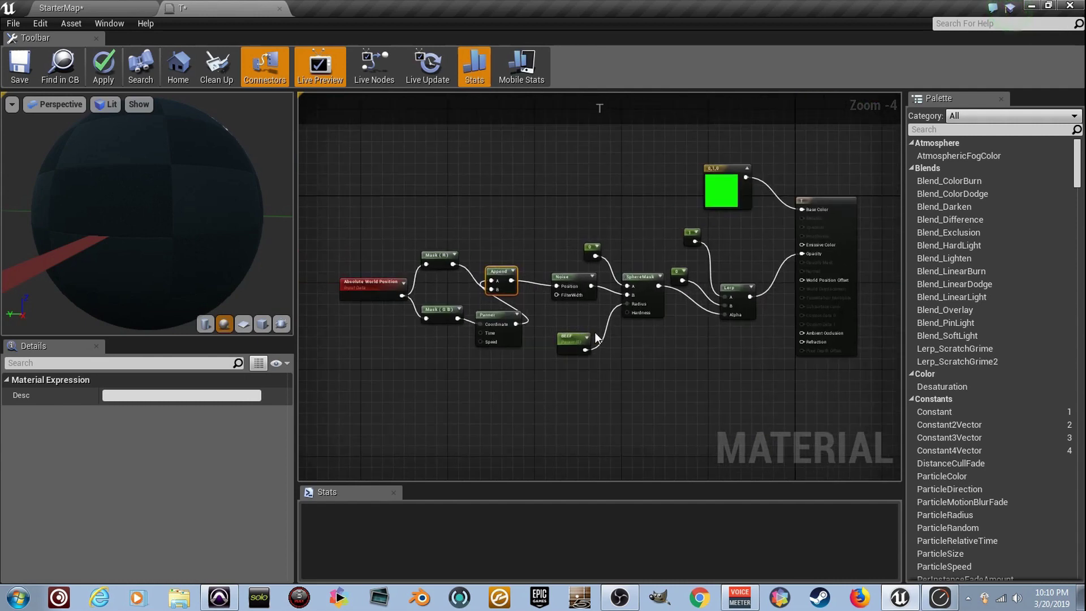
Set the Noise node's Scale to 0.005
right_drag(579, 332, 594, 324)
scroll(562, 298, up, 4)
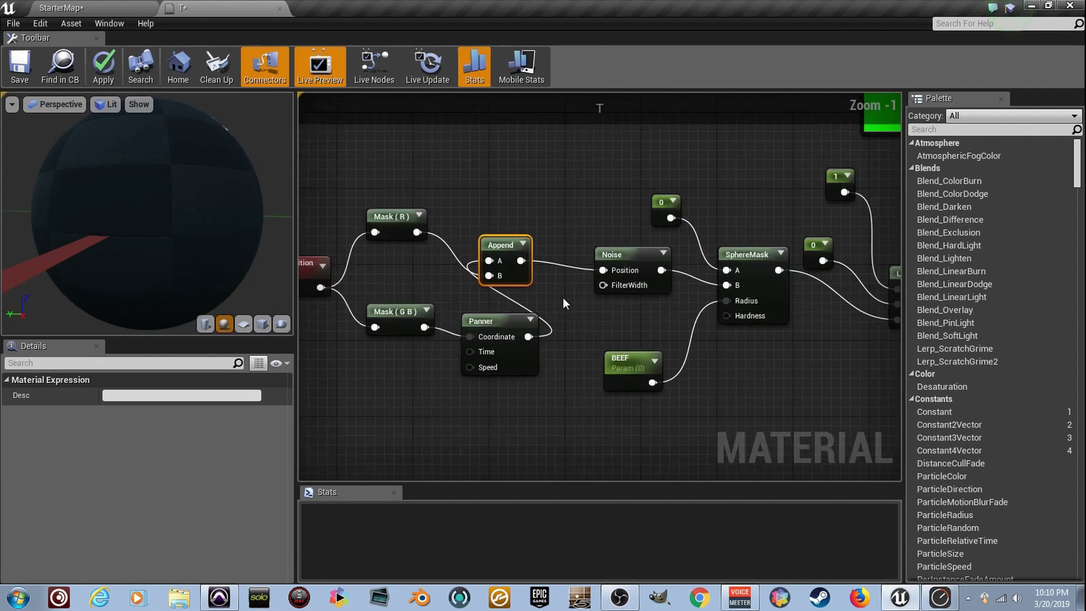
click(606, 291)
scroll(606, 291, up, 7)
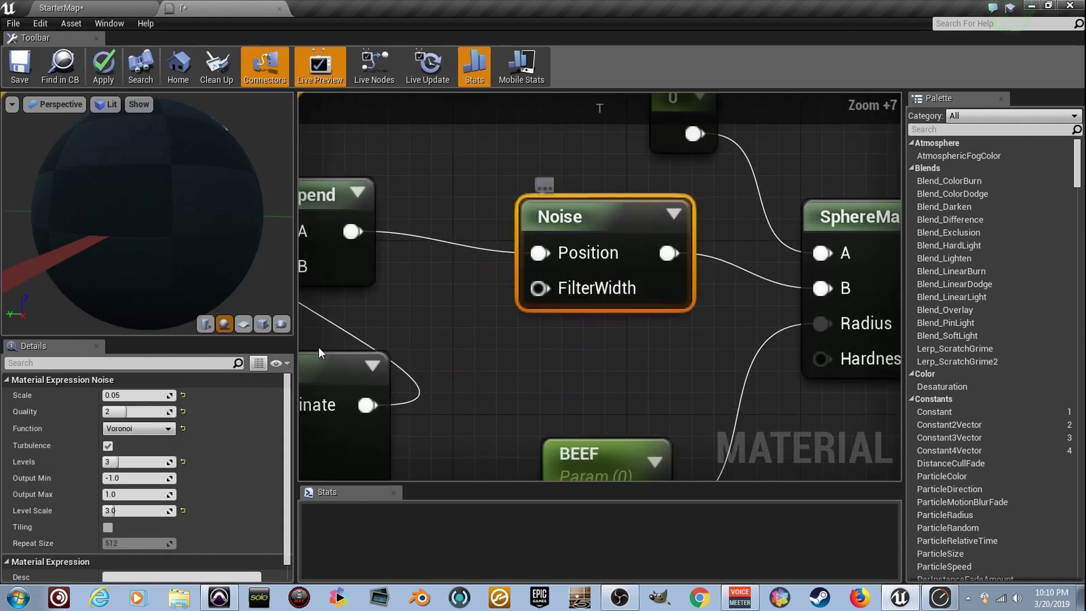
click(157, 395)
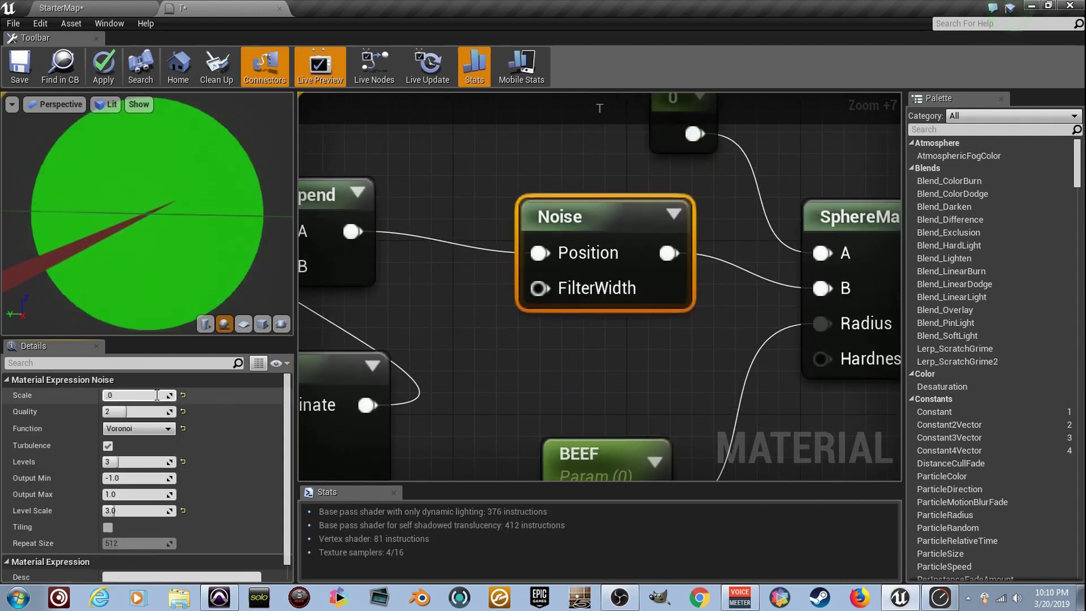
key(Return)
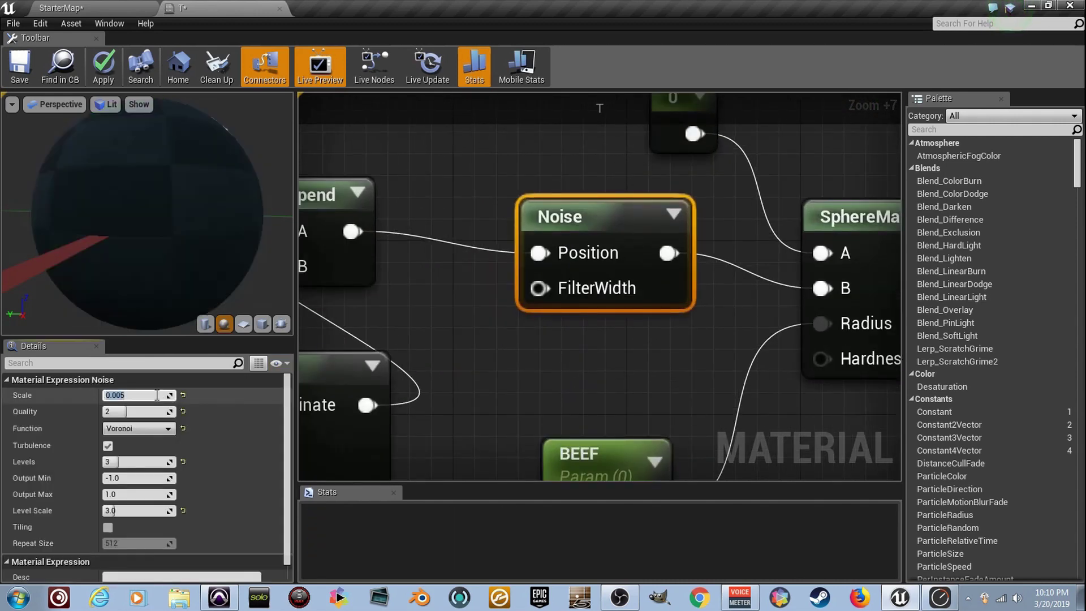
scroll(509, 270, down, 13)
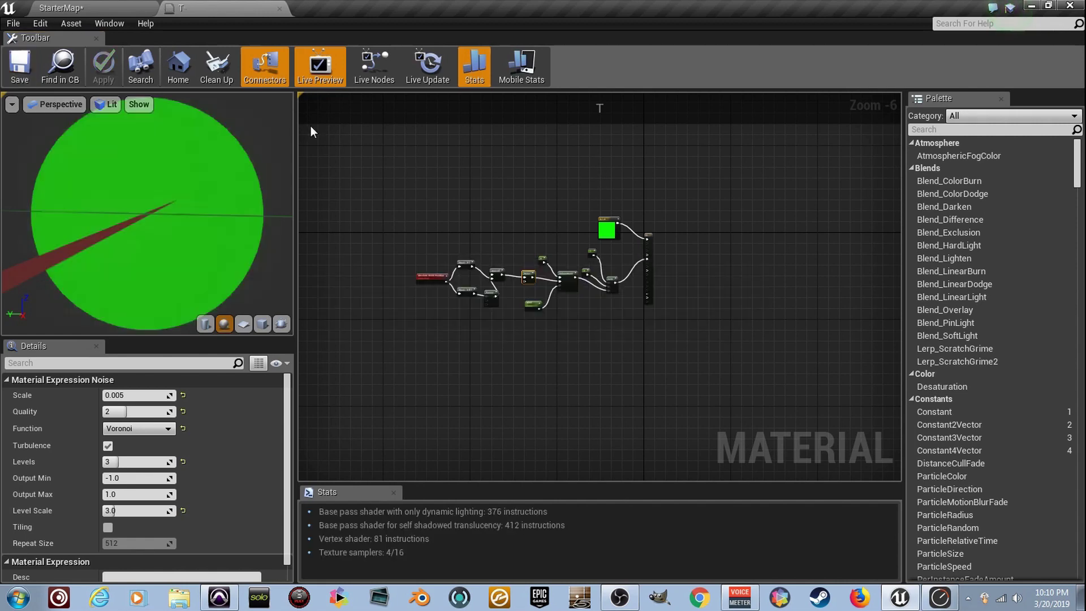
Create a material instance of T in the DP folder, keep the name T_Inst, and assign it to the level's large sphere
click(82, 6)
right_drag(506, 343, 506, 344)
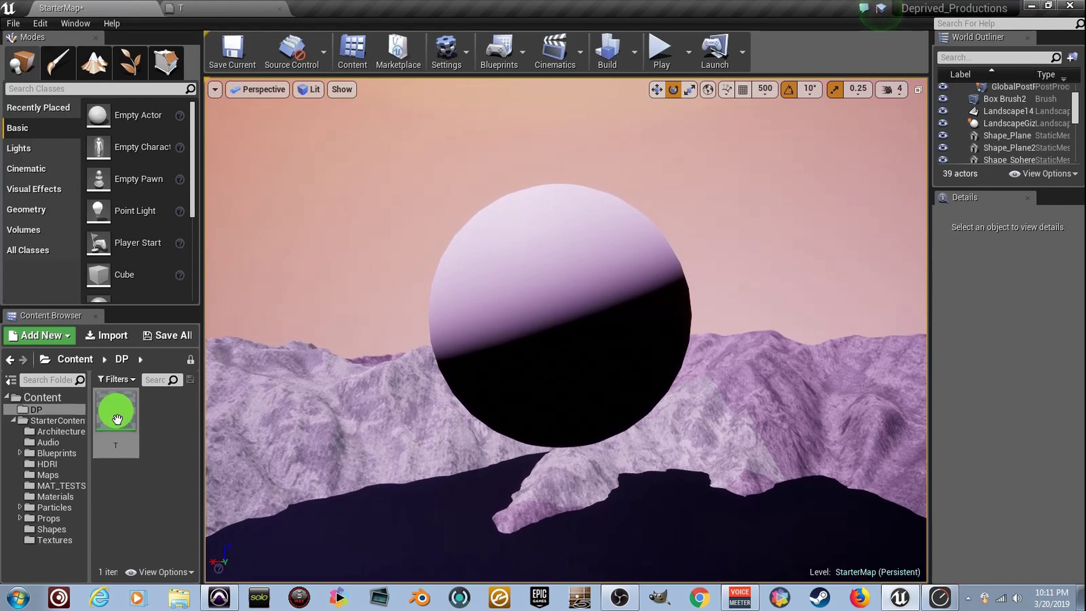
right_click(119, 429)
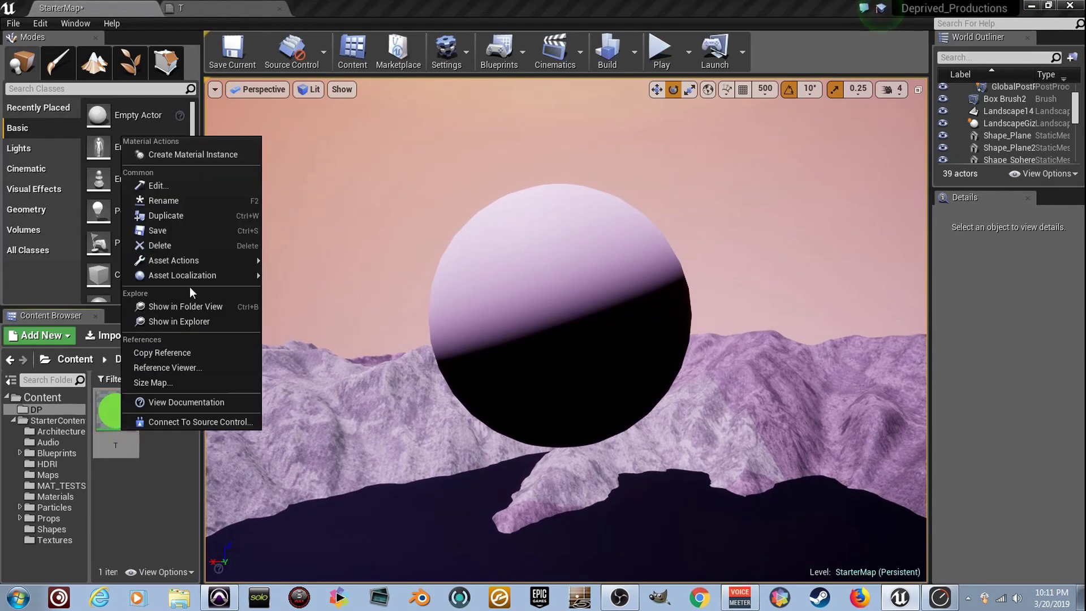
click(223, 150)
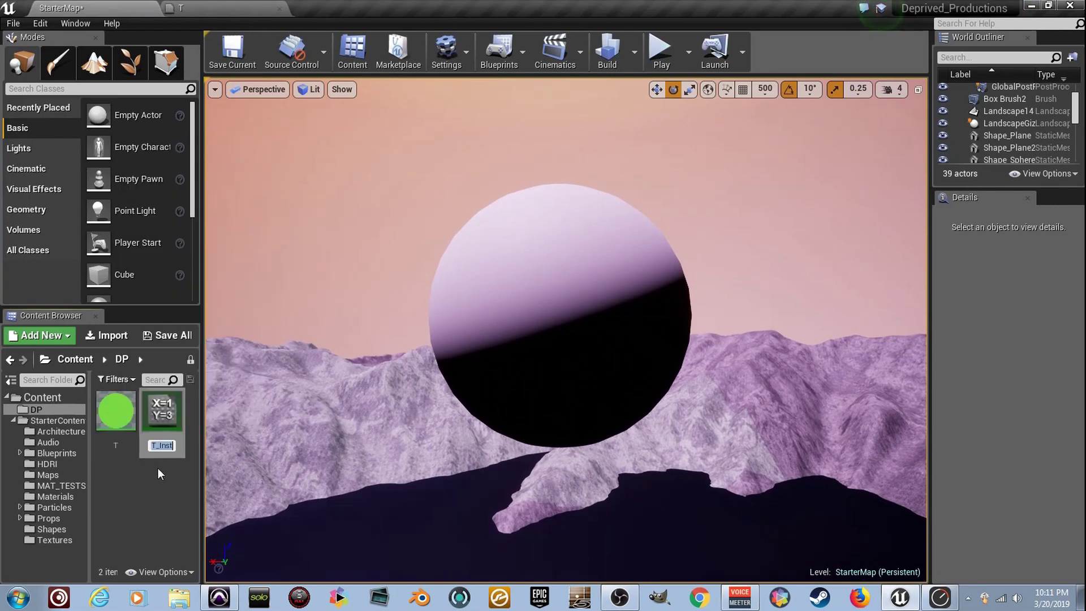
click(176, 417)
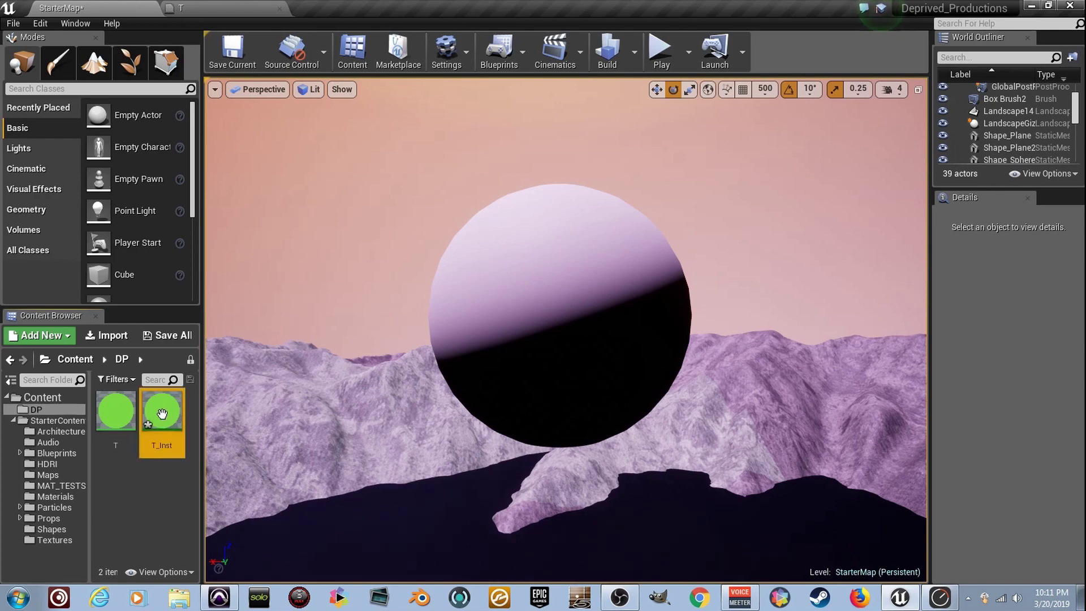
drag(161, 414, 542, 318)
right_drag(542, 318, 465, 311)
Open T_Inst in a window beside the sphere and enable its BEEF parameter override
double_click(163, 420)
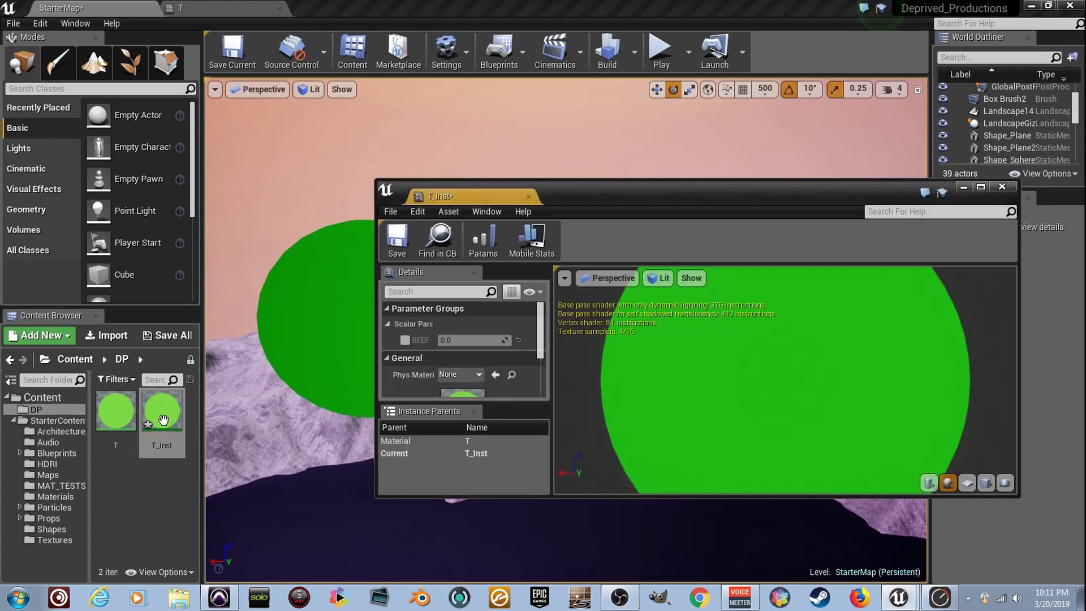
drag(569, 200, 791, 112)
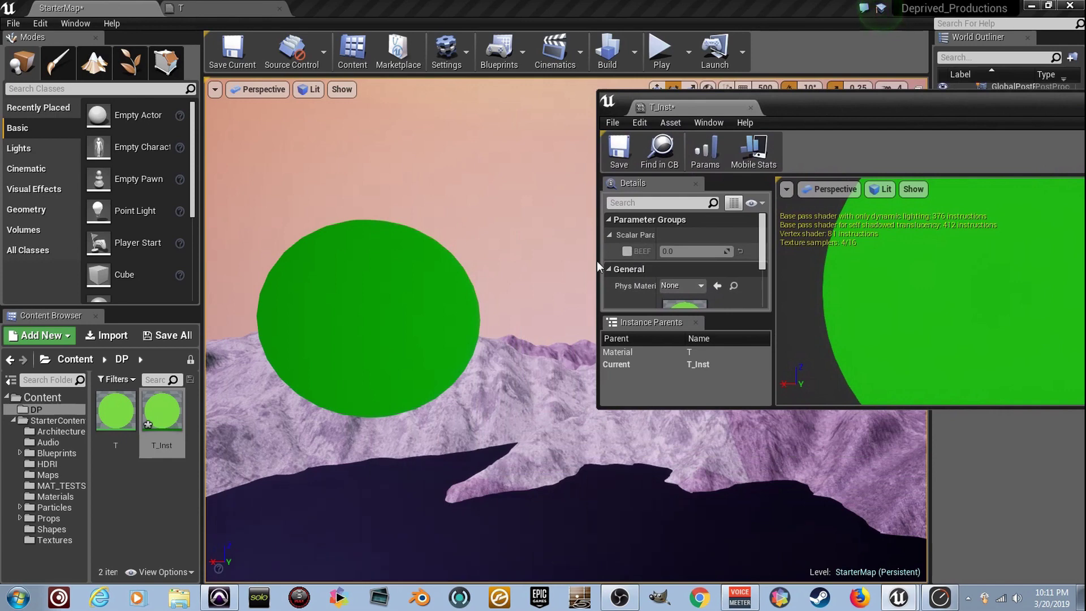
key(w)
right_drag(557, 262, 519, 262)
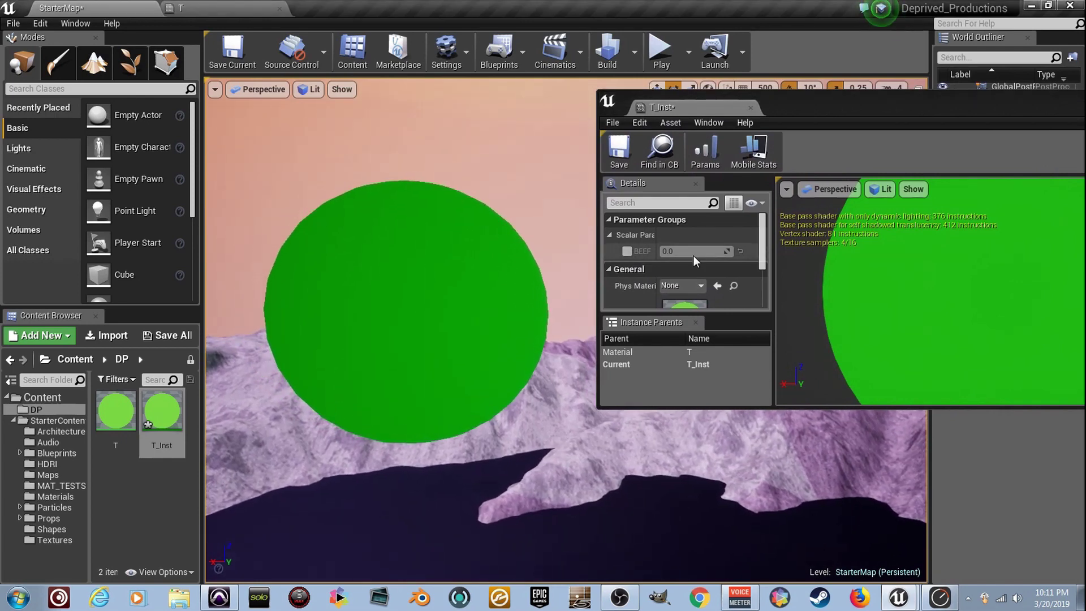
click(628, 252)
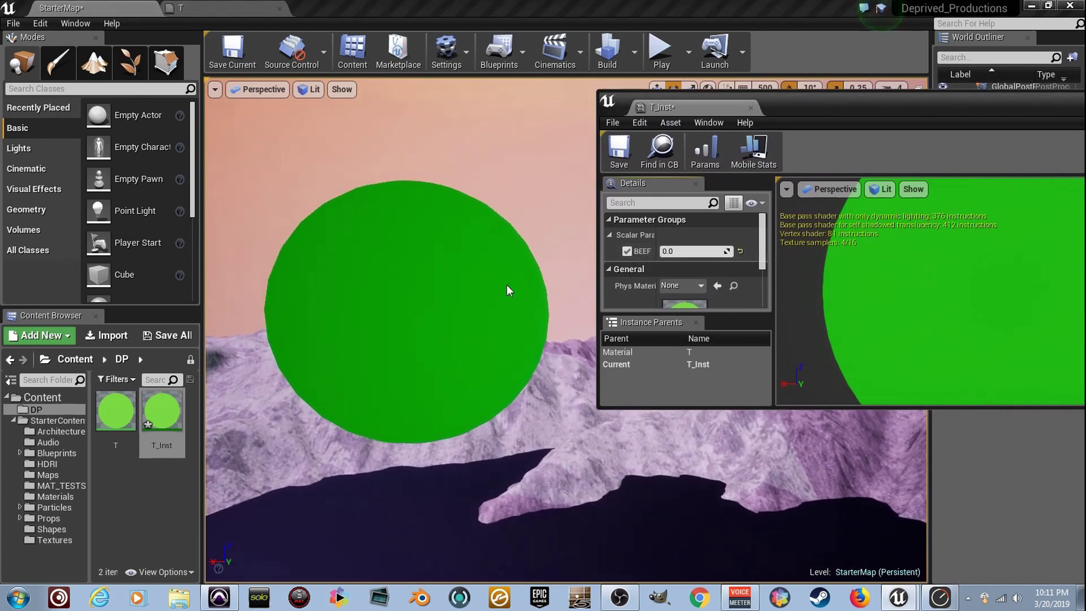
Raise T_Inst's BEEF value to about 1.64 and bring it back down to about 0.67 while viewing the sphere
key(s)
right_drag(507, 286, 519, 224)
key(q)
key(w)
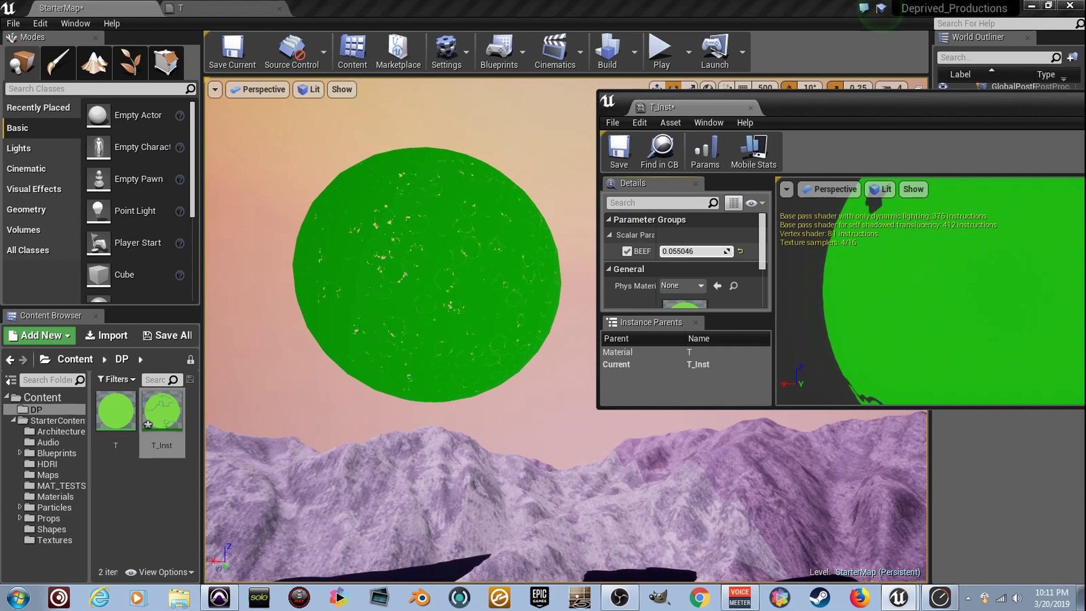
drag(727, 251, 737, 250)
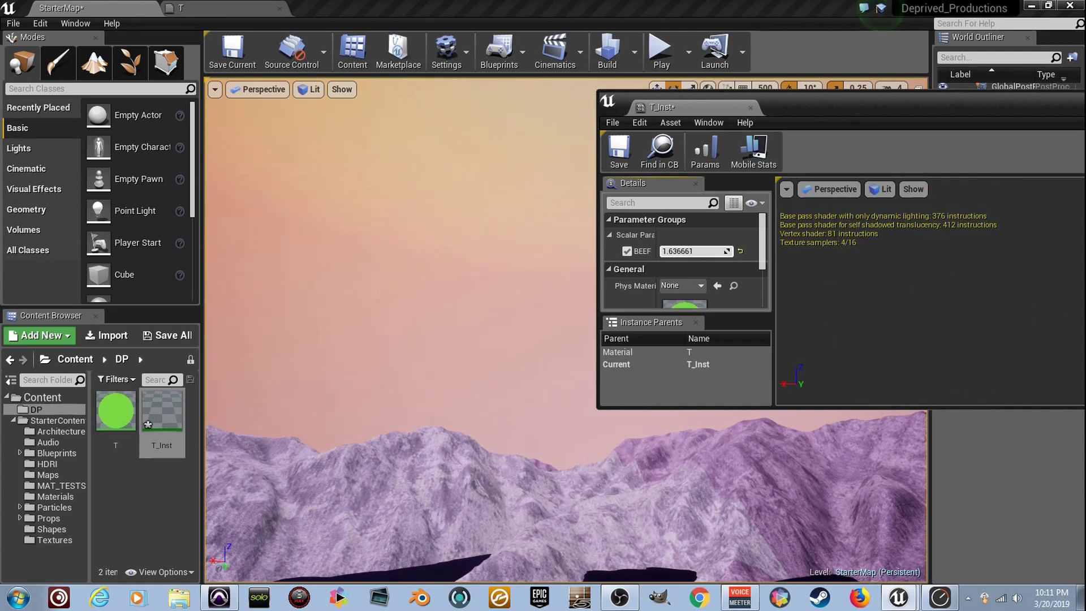
drag(727, 251, 725, 251)
right_drag(554, 334, 557, 378)
right_drag(452, 308, 487, 300)
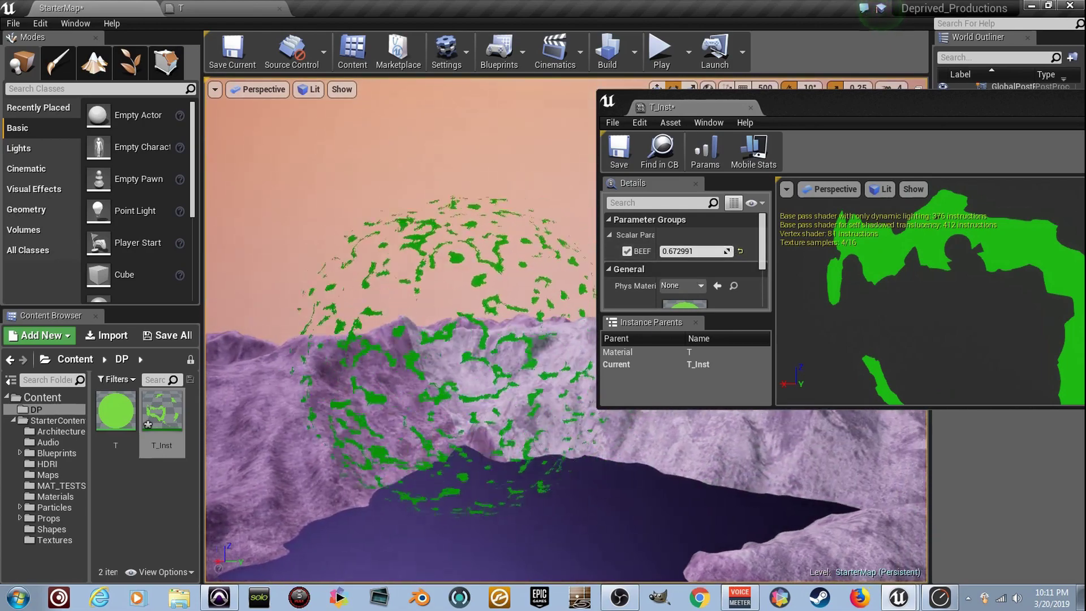
Lower T_Inst's BEEF value to about 0.06 and view the sphere from closer up
drag(726, 251, 701, 251)
key(w)
right_drag(452, 309, 487, 300)
key(s)
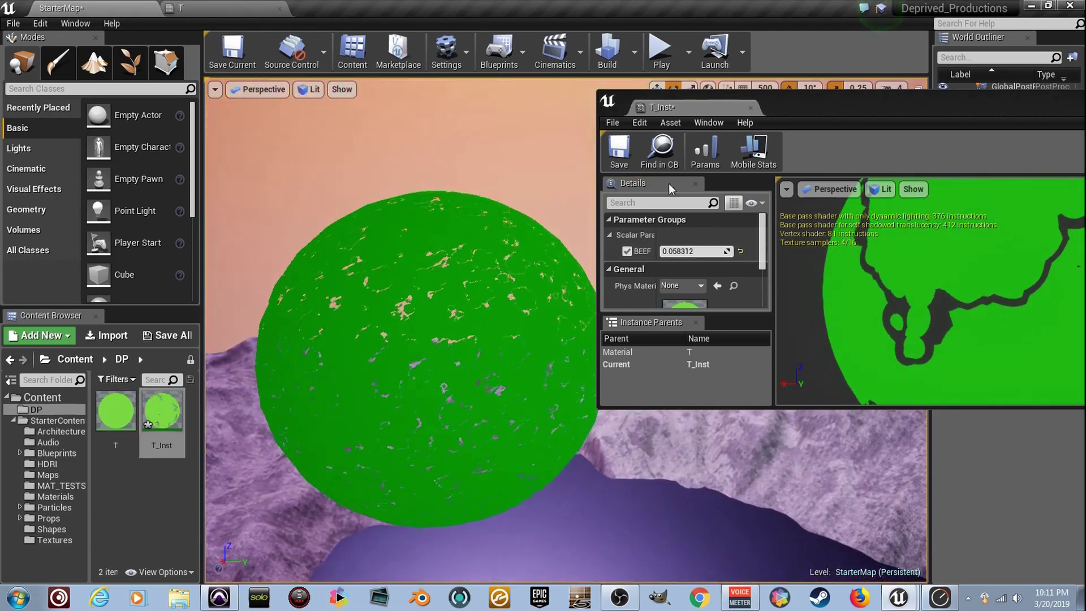
Move the T_Inst window away from the sphere and reset BEEF to 0
drag(823, 96, 869, 137)
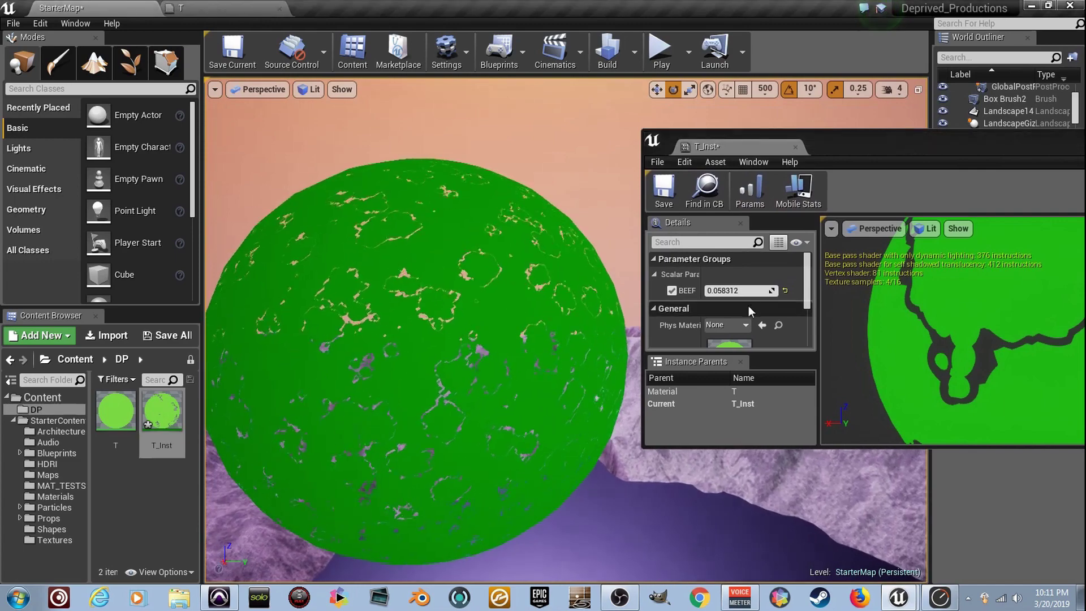
drag(741, 291, 729, 291)
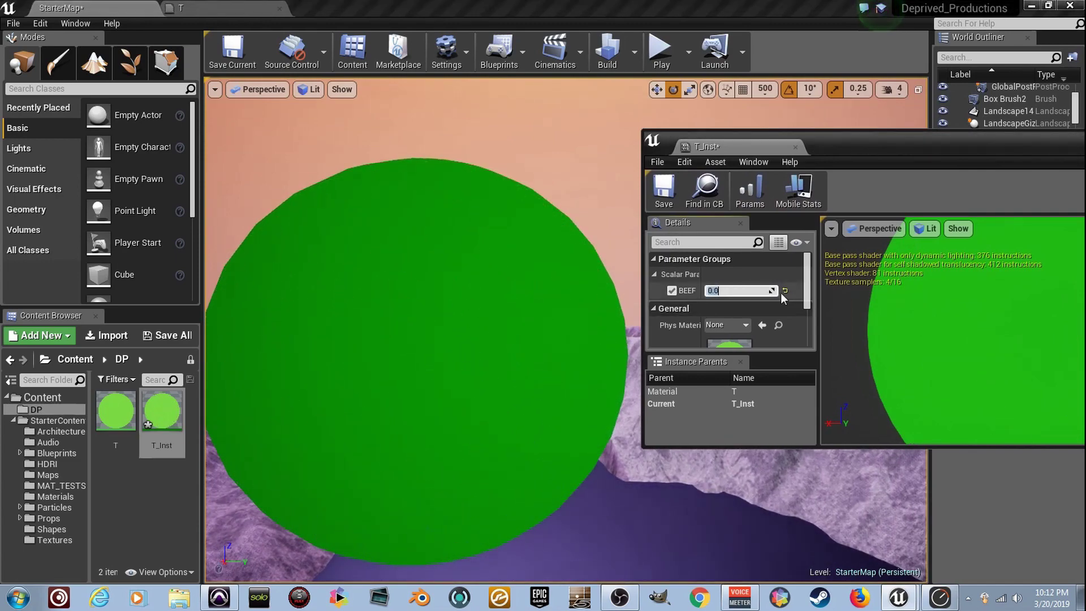
click(764, 293)
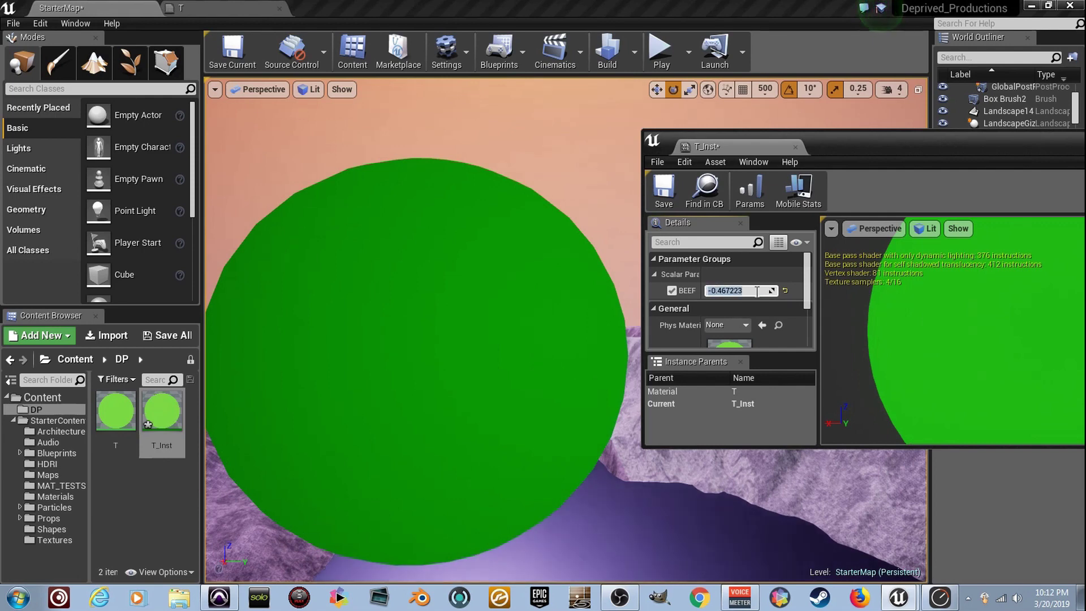
text(0)
key(Return)
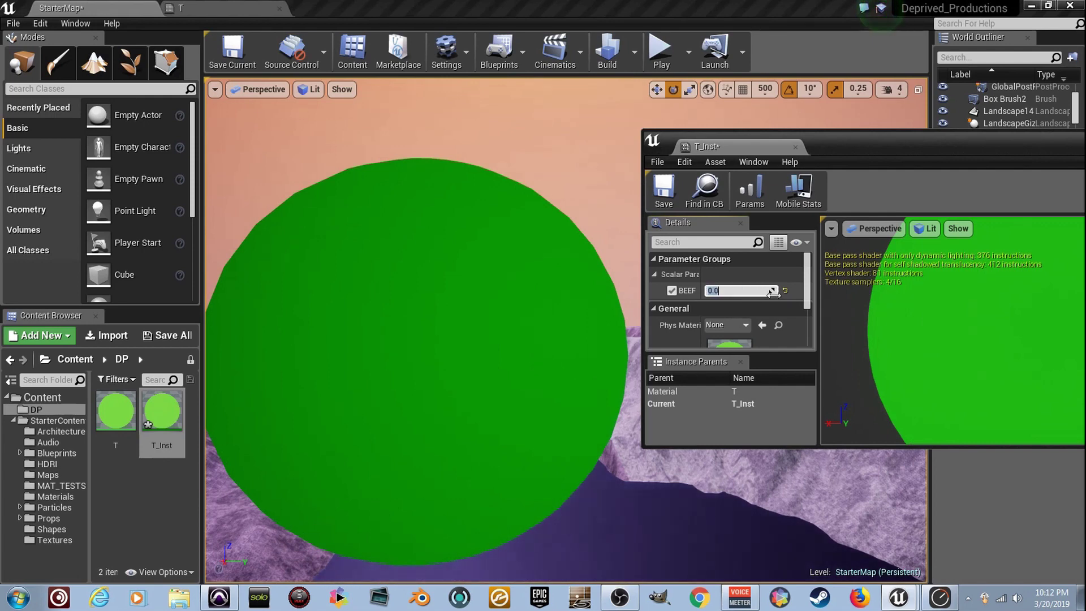
Vary BEEF from about -0.2 up to about 0.9 to preview the sphere dissolving
mouse_move(773, 292)
mouse_down()
mouse_move(835, 291)
mouse_move(759, 292)
mouse_up()
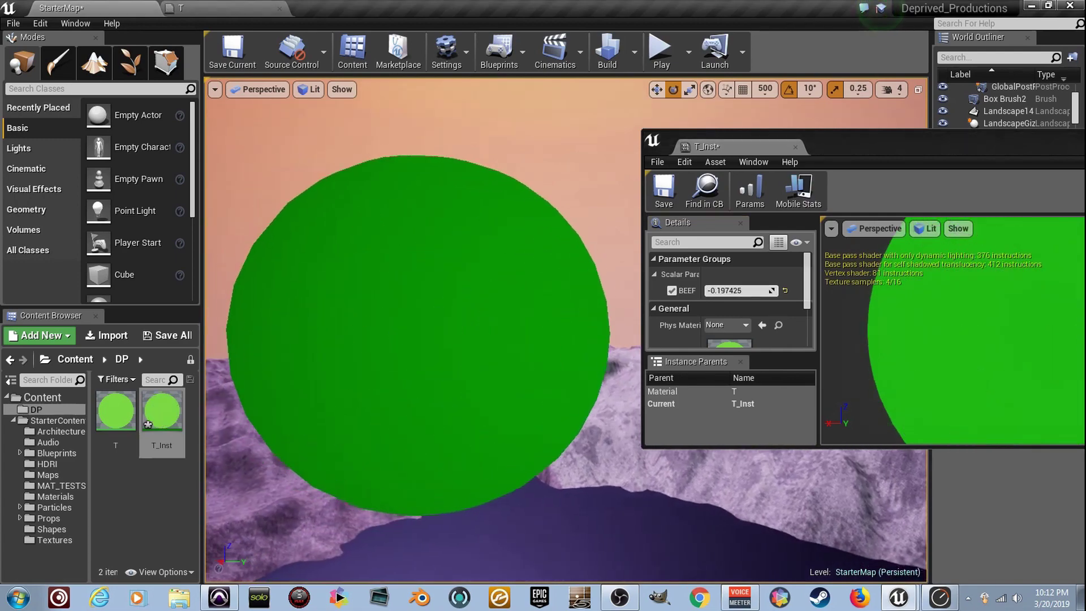
click(748, 291)
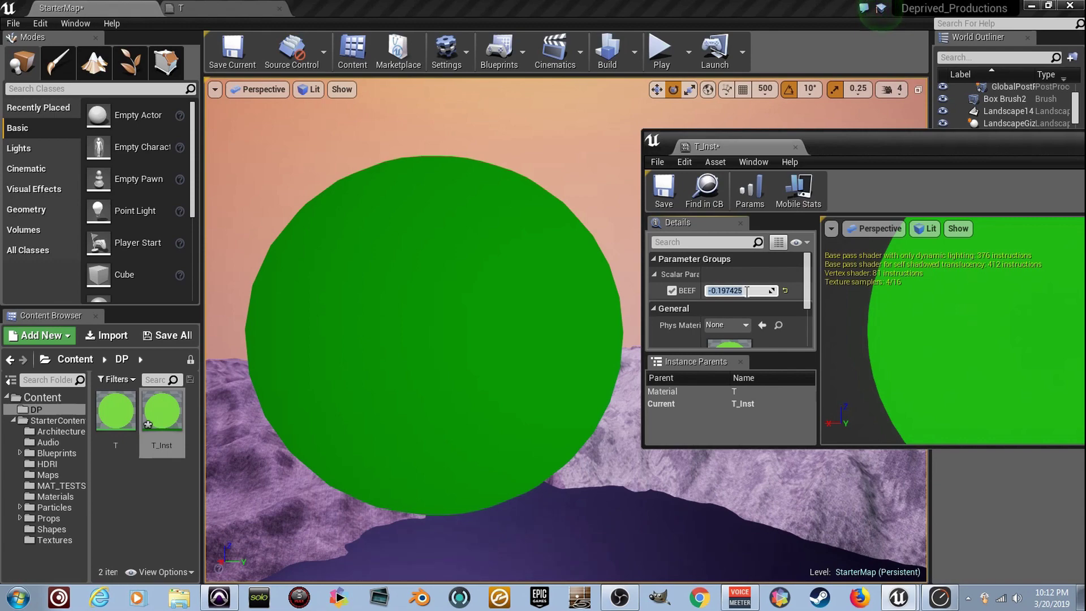
mouse_move(772, 291)
mouse_down()
mouse_move(820, 292)
mouse_move(753, 291)
mouse_move(784, 291)
mouse_move(766, 290)
mouse_up()
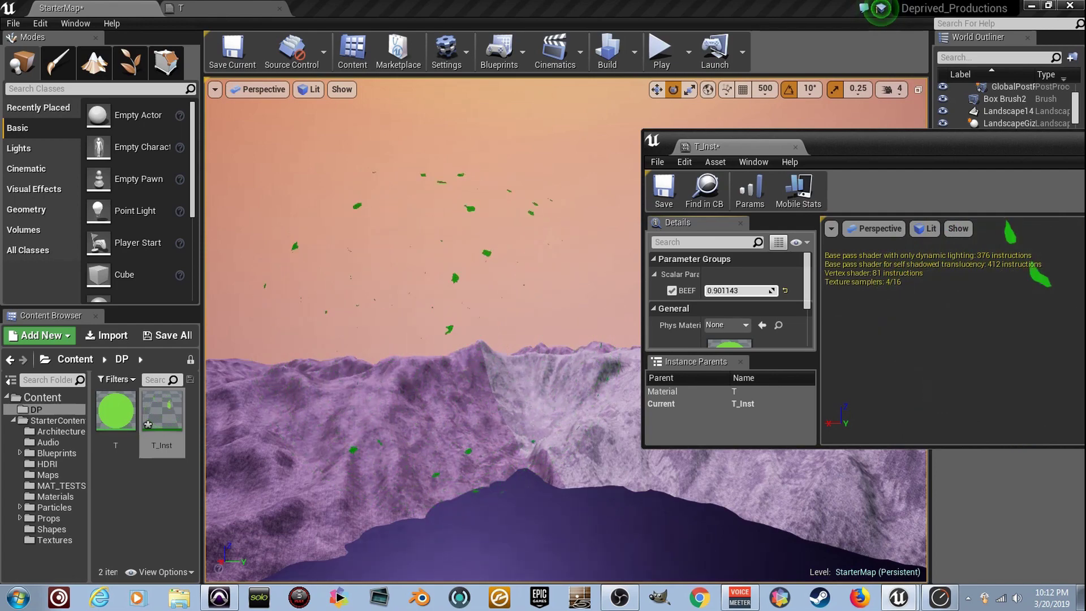
Dock the T_Inst editor beside the material T editor and set BEEF to about 0.48
click(226, 8)
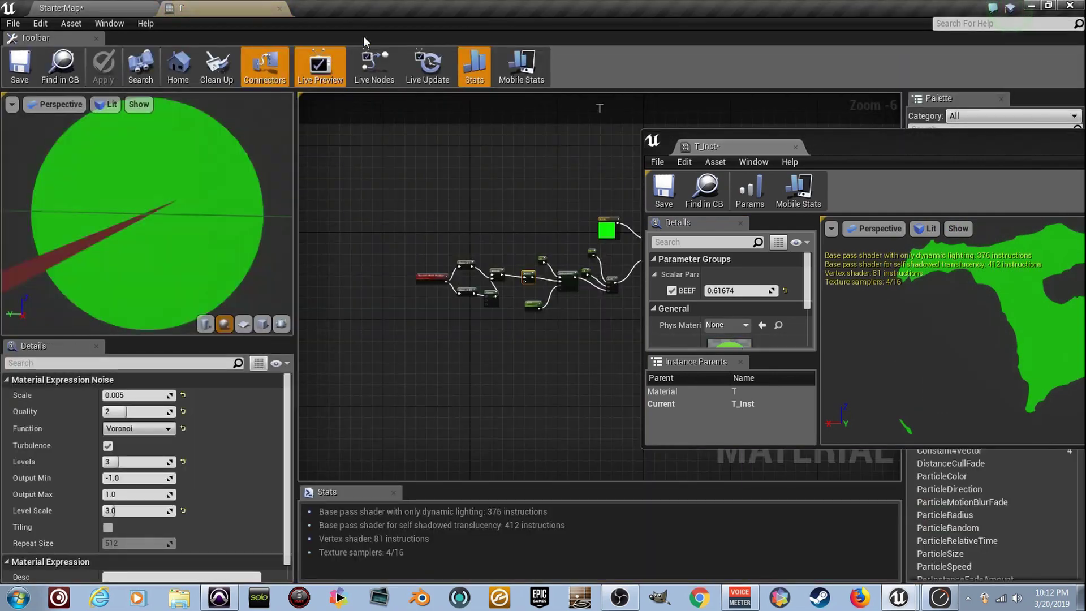
drag(760, 141, 362, 8)
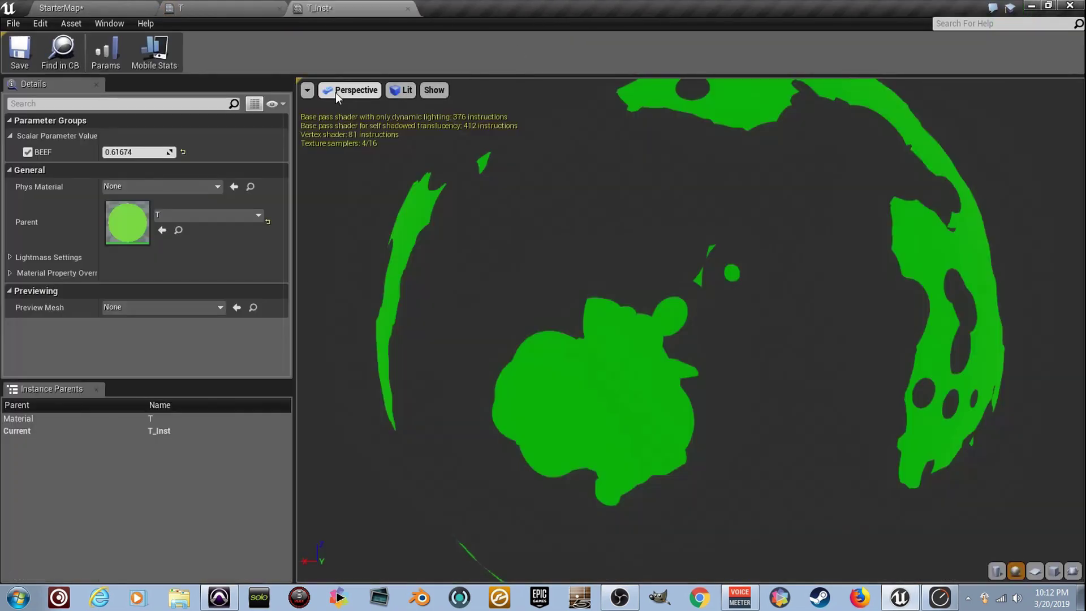
drag(145, 148, 127, 148)
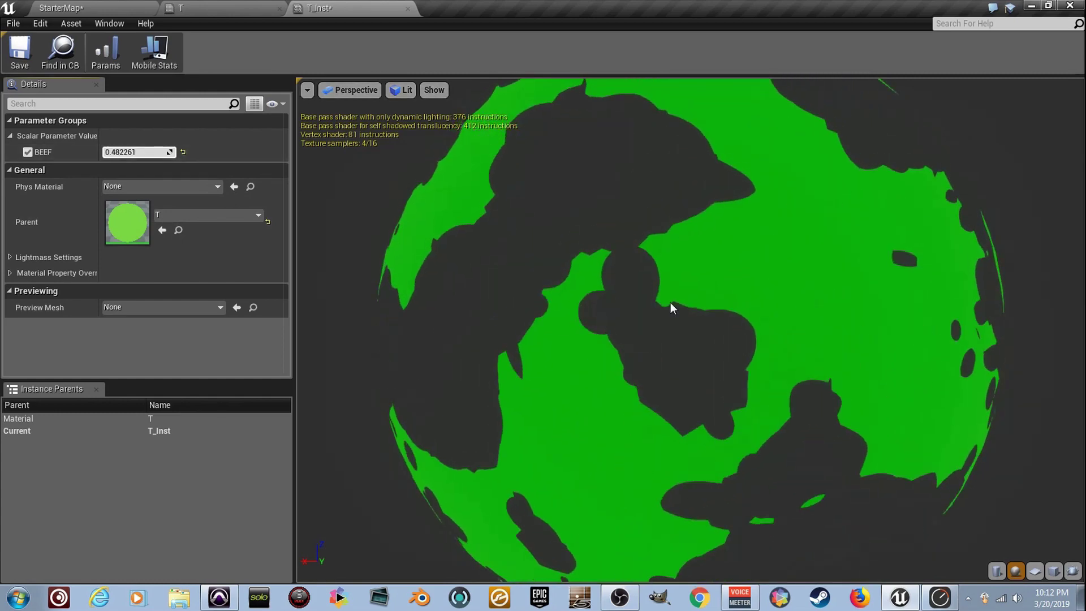
Review the T material graph, return to StarterMap, and examine the animated pattern on the sphere from several angles and distances
click(184, 8)
scroll(512, 297, up, 4)
scroll(512, 298, up, 1)
click(362, 4)
click(48, 3)
right_drag(510, 316, 339, 333)
right_drag(444, 280, 444, 280)
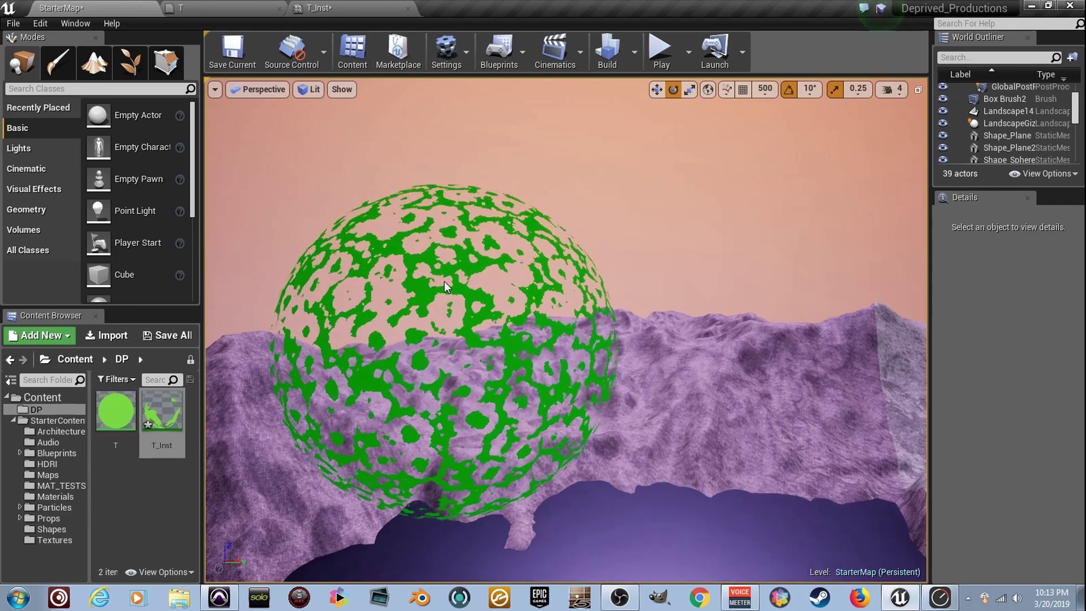
right_drag(443, 281, 513, 319)
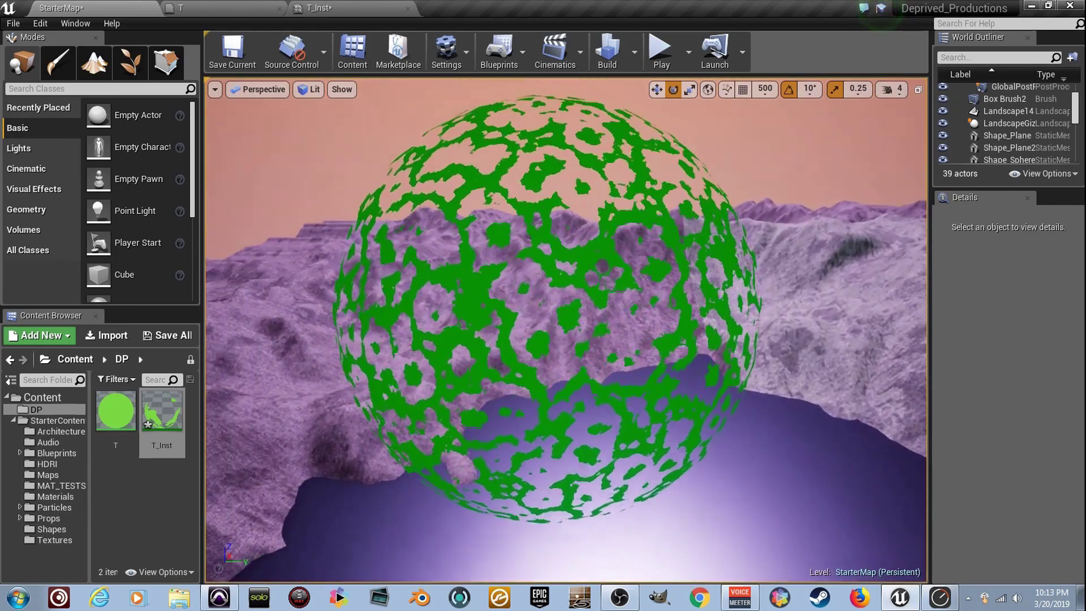
right_drag(566, 330, 532, 291)
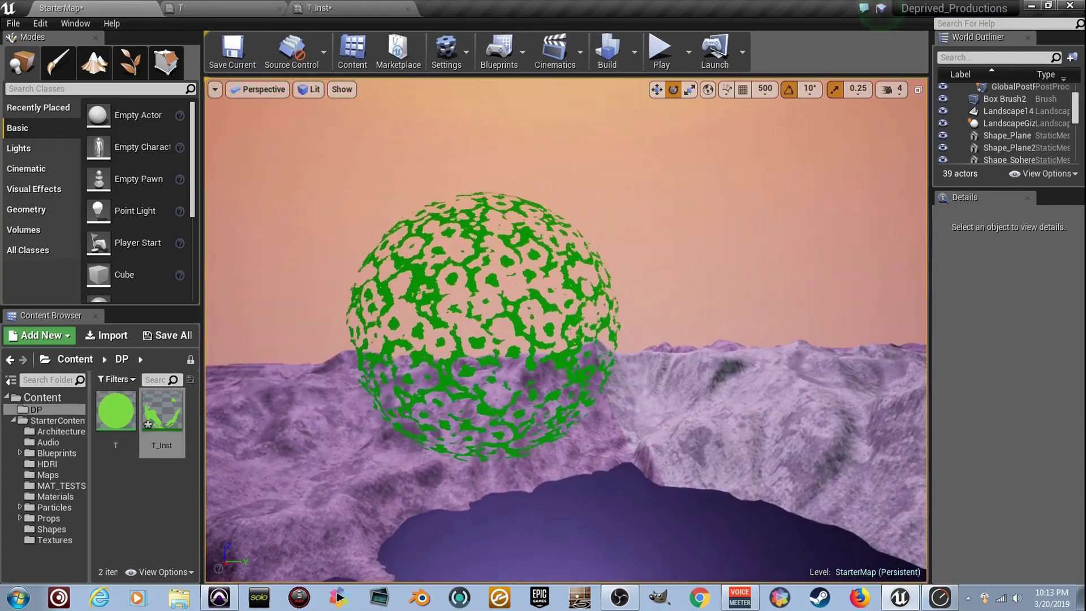
mouse_move(594, 303)
right_down()
mouse_move(560, 306)
mouse_move(594, 303)
right_up()
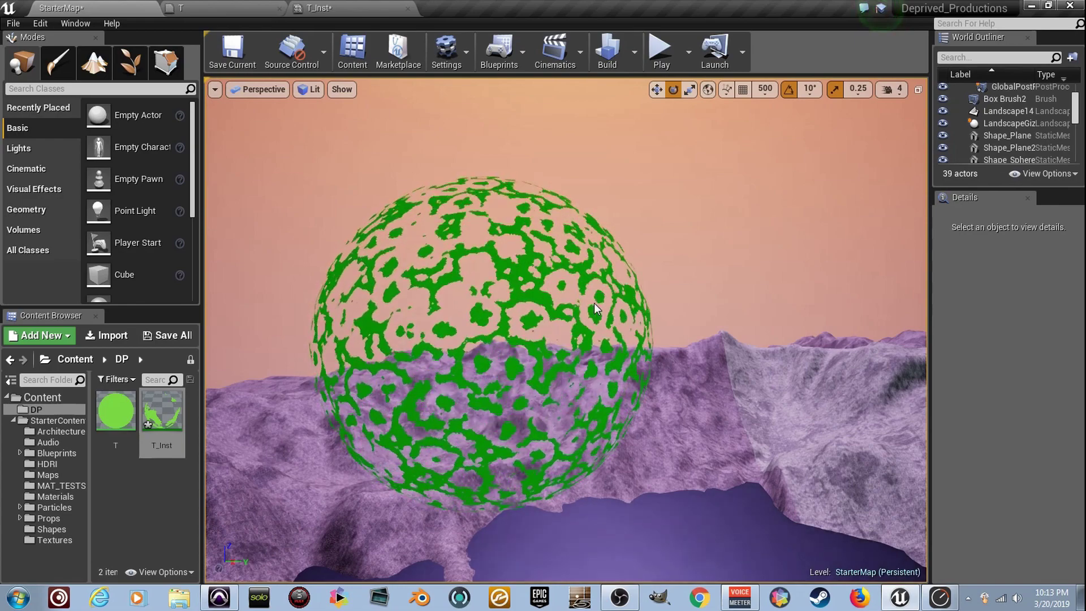
right_drag(724, 296, 766, 321)
drag(622, 271, 651, 319)
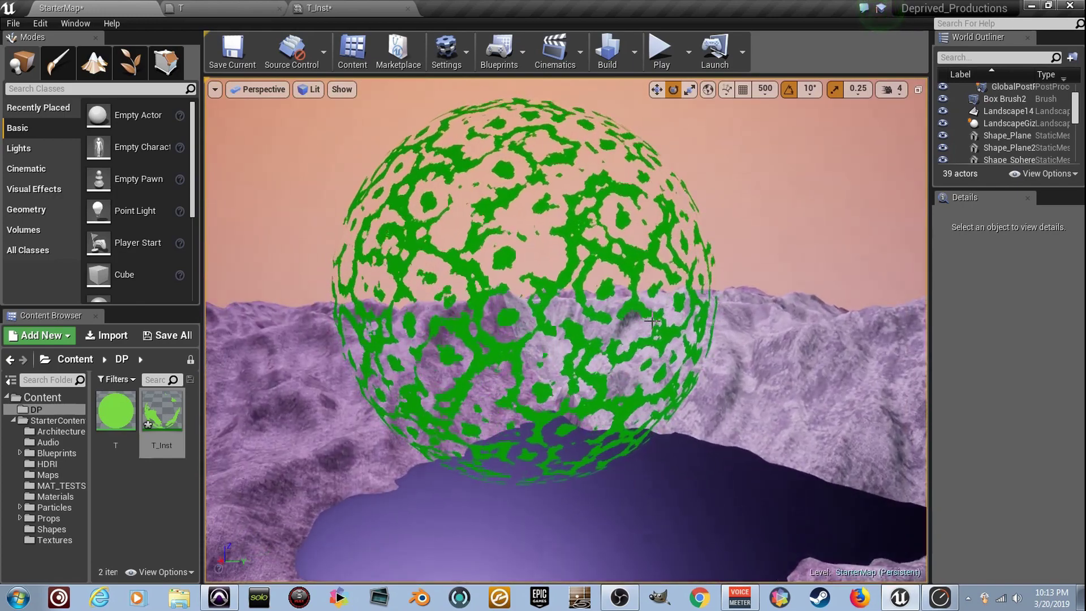
right_drag(652, 320, 675, 306)
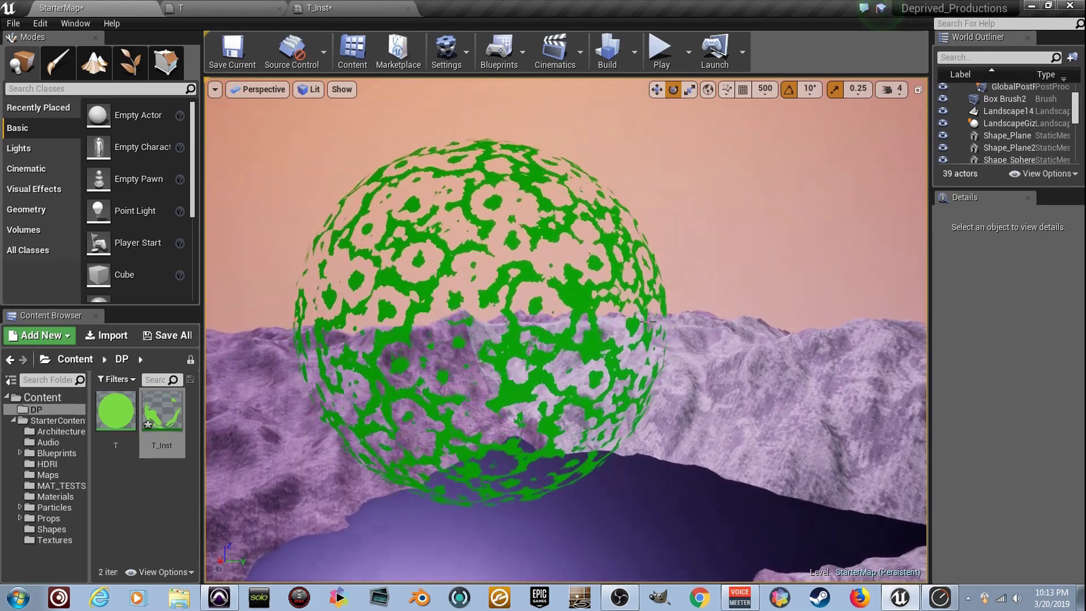